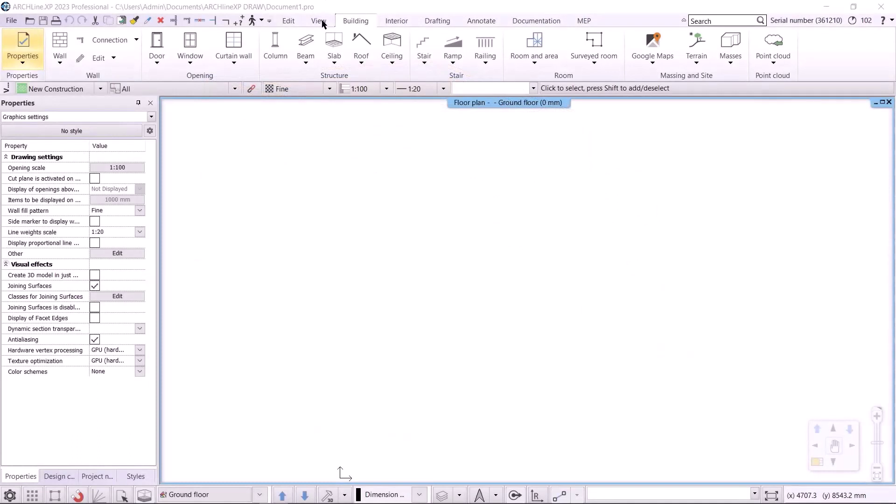
Open the Construction Simulation Gantt chart and enlarge its panel to show all activity rows
left_click(322, 23)
left_click(626, 60)
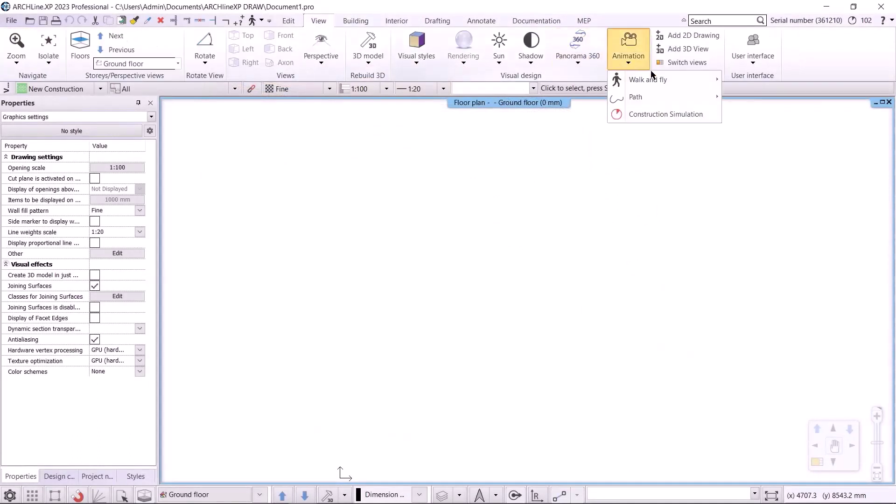
left_click(675, 114)
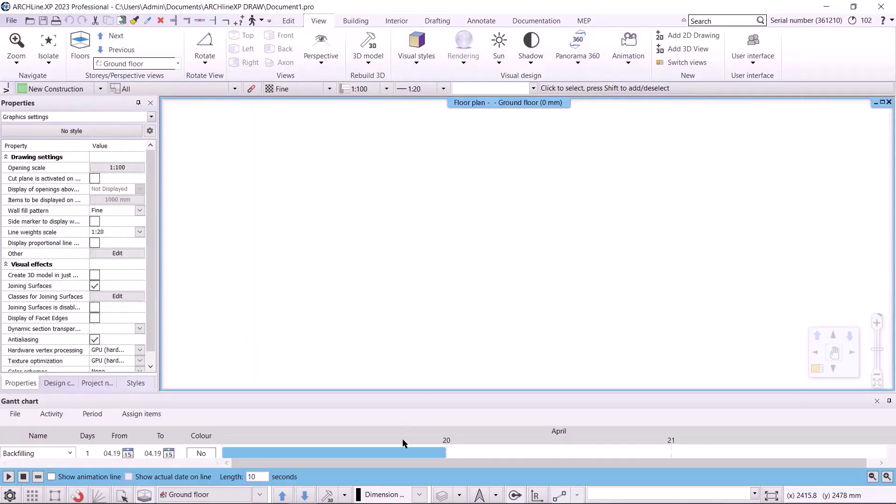
left_click_drag(404, 394, 409, 308)
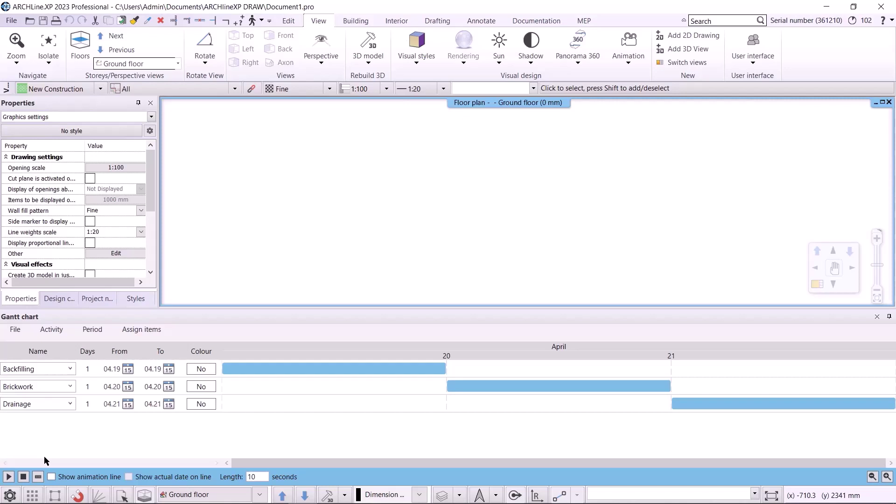
Rename Backfilling, Brickwork and Drainage to Foundation, Walls and Roof
left_click(69, 369)
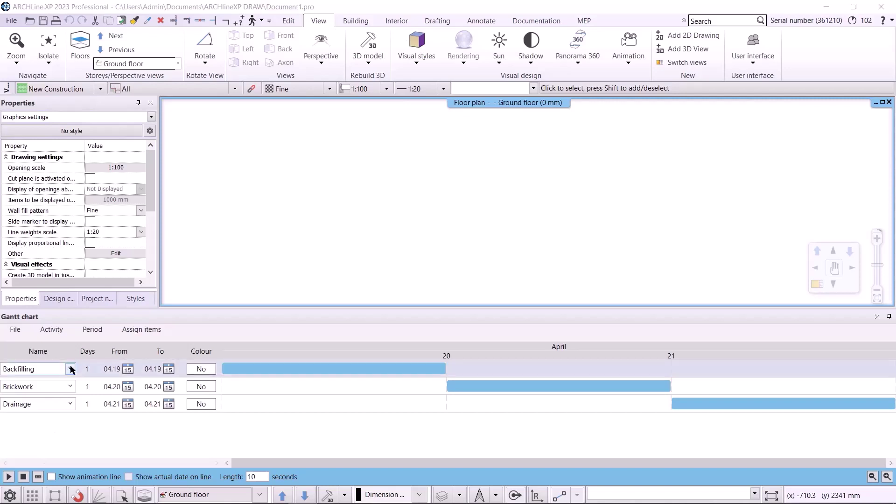
left_click(21, 298)
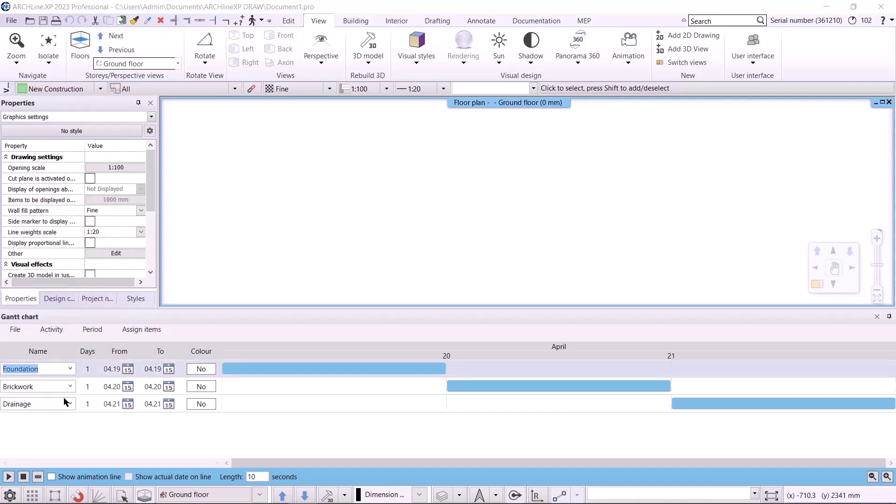
left_click(47, 386)
type("Walls")
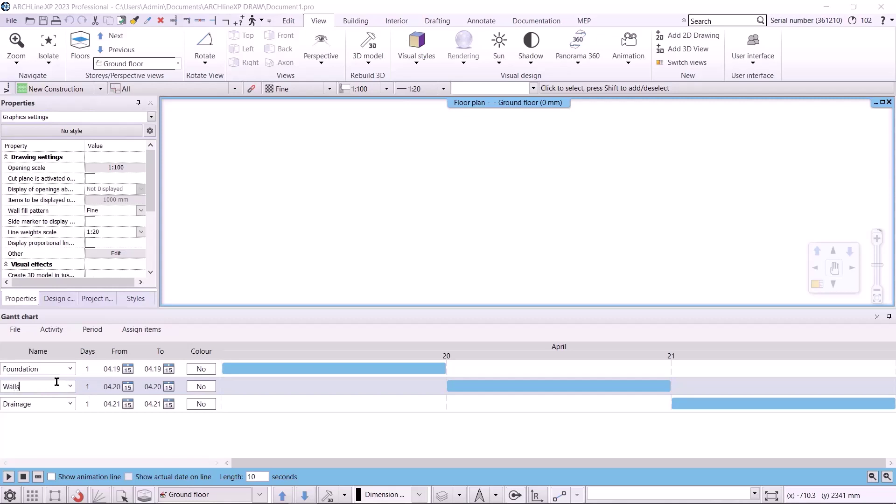
left_click(42, 404)
type("Roof")
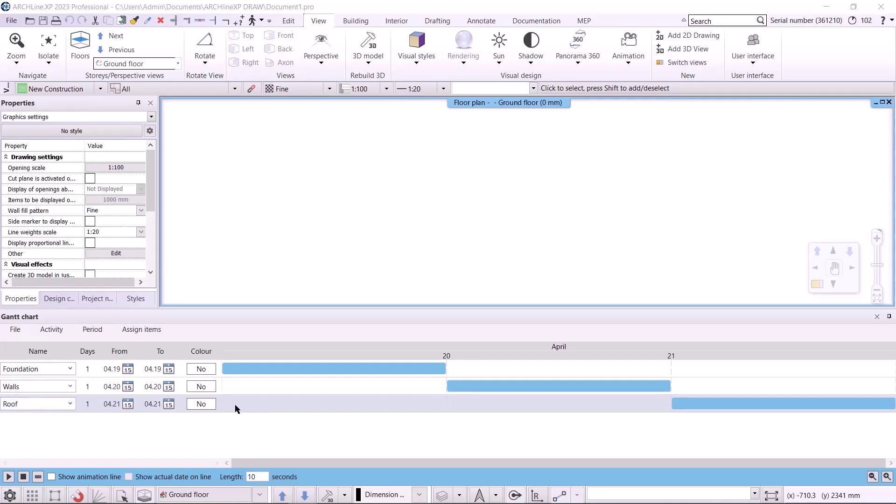
left_click(52, 331)
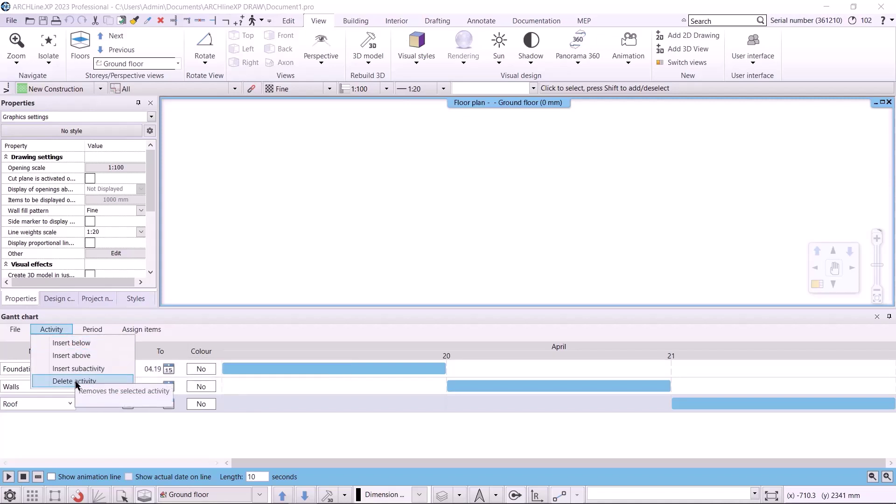
Insert then delete a temporary Backfilling row, and move Walls to 04.19 beside Foundation
left_click(74, 343)
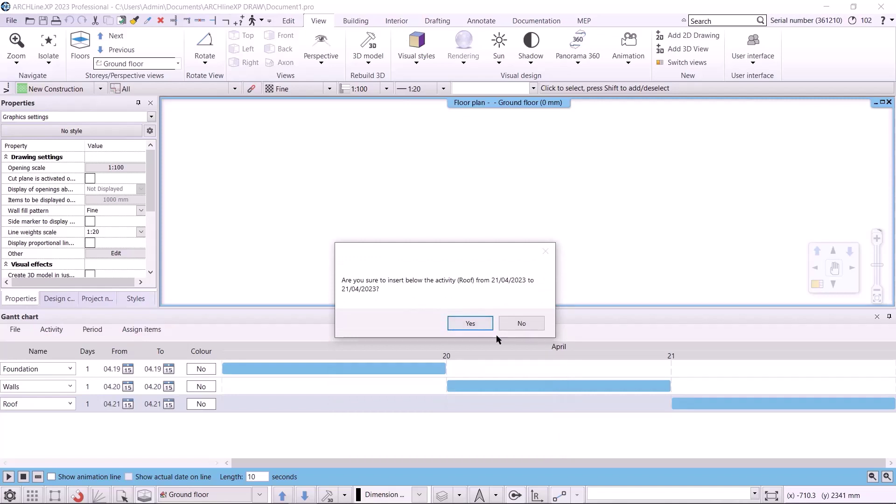
left_click(470, 324)
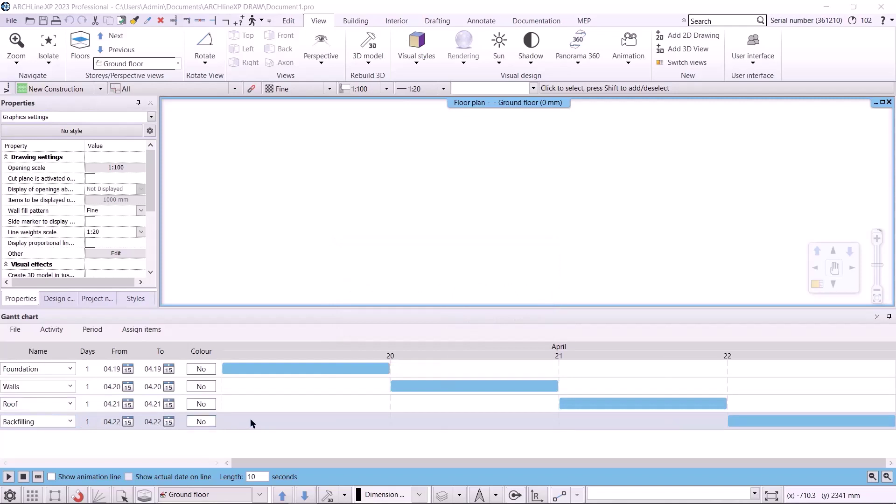
left_click(51, 330)
left_click(103, 380)
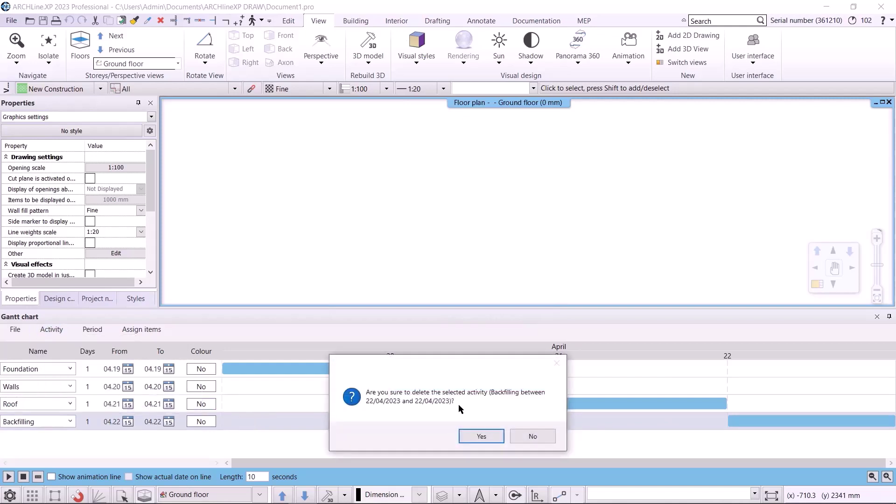
left_click(482, 436)
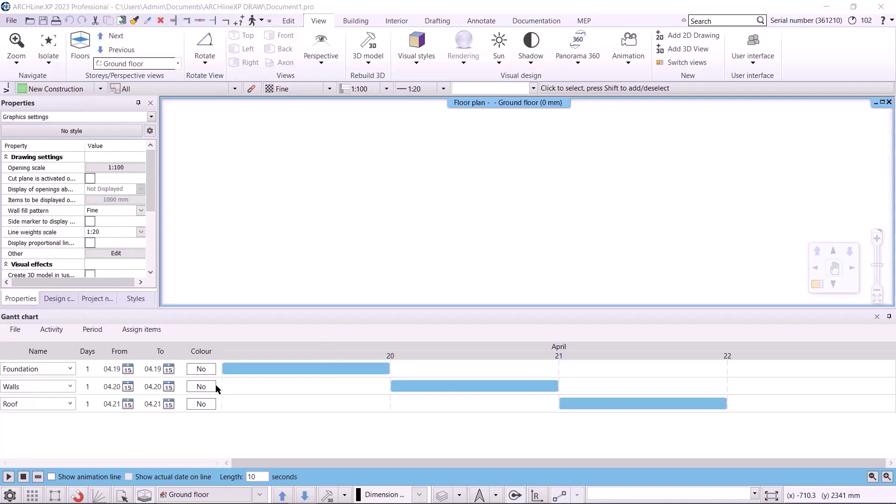
left_click_drag(514, 387, 411, 389)
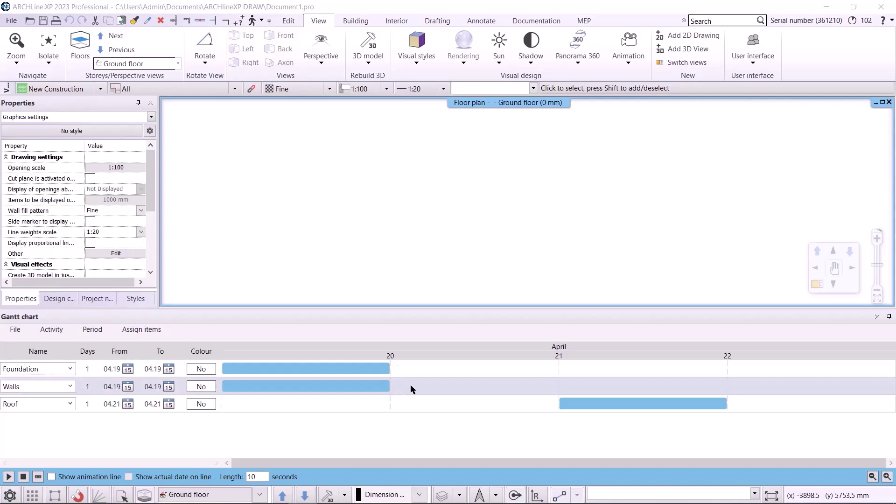
Add two sub-activities under the Walls activity
left_click(52, 329)
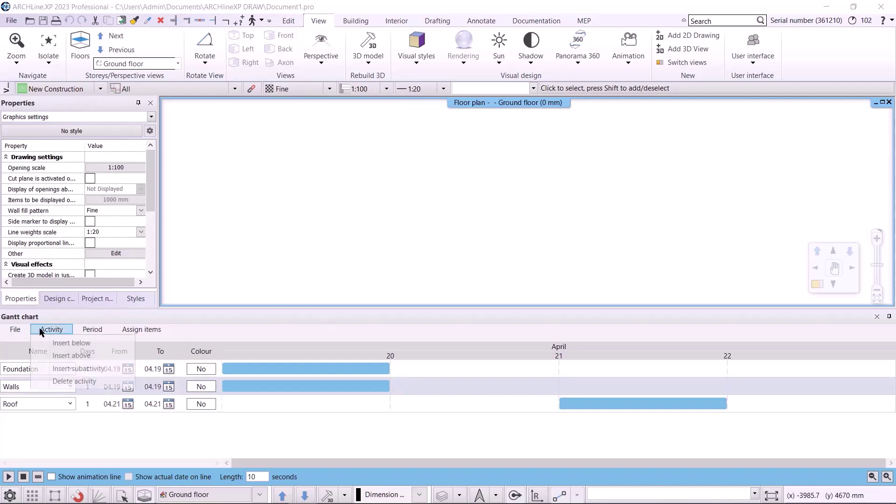
left_click(58, 369)
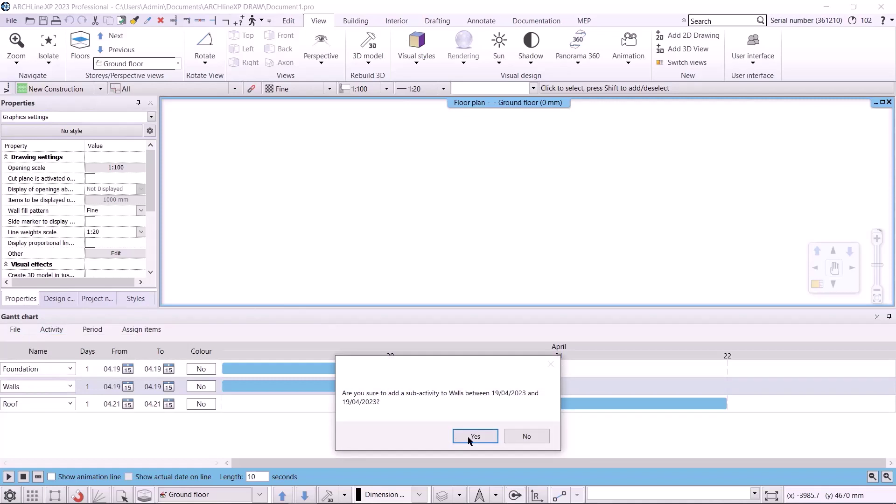
left_click(489, 441)
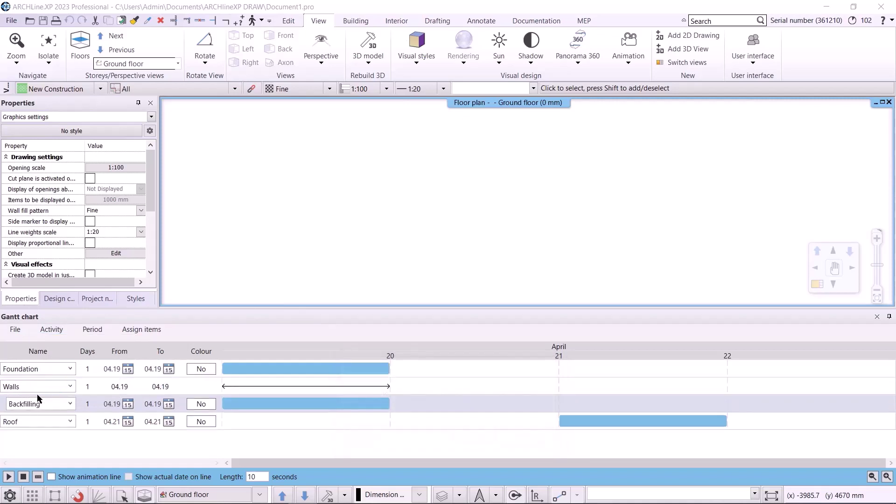
left_click(205, 387)
left_click(52, 330)
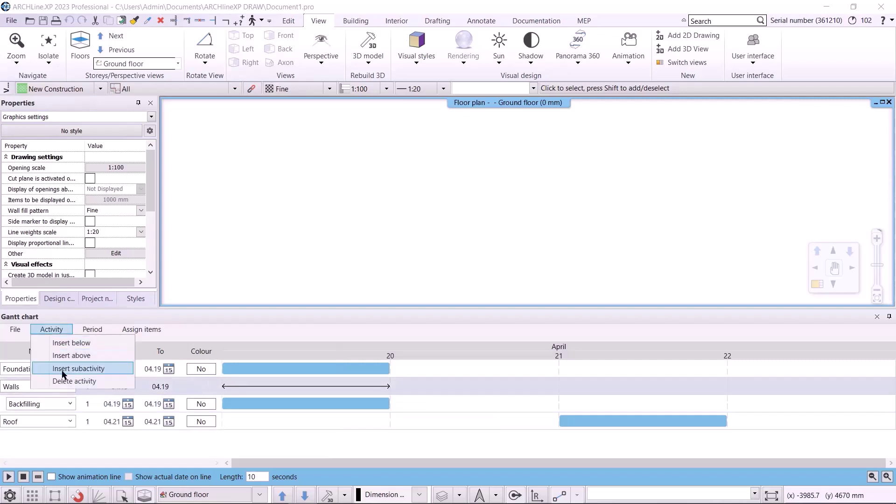
left_click(64, 370)
left_click(474, 435)
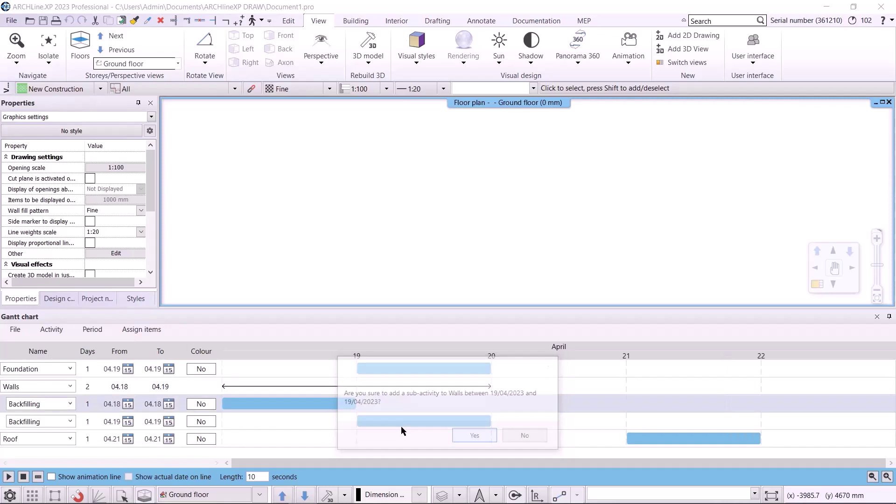
Name the two sub-activities Walls-main and Walls-interior
left_click_drag(60, 405, 1, 403)
type("Walls-main")
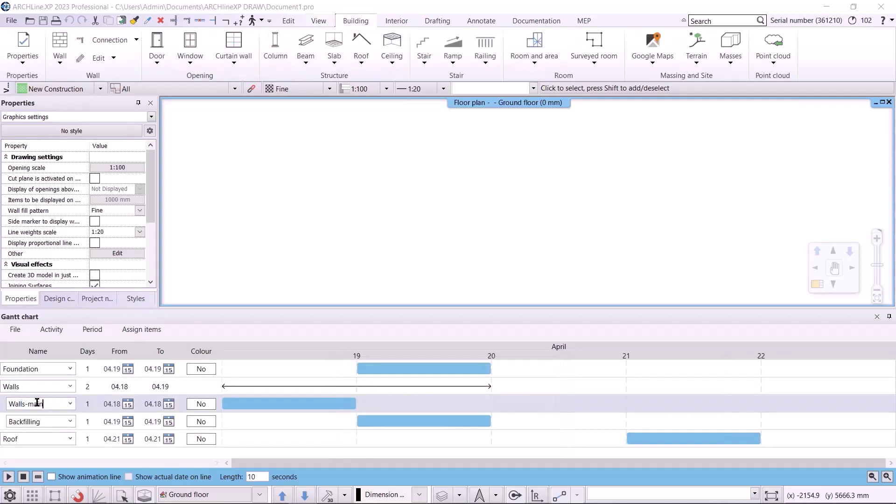
left_click_drag(51, 419, 8, 421)
type("Walls-interior")
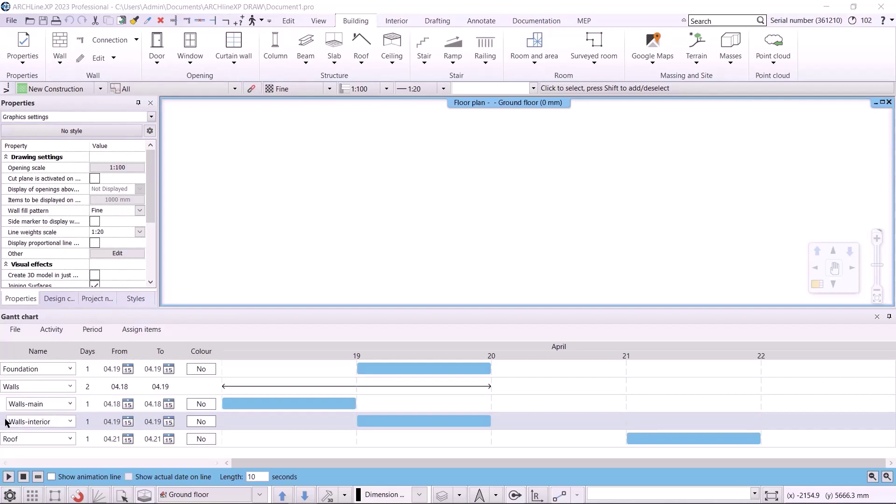
left_click(385, 254)
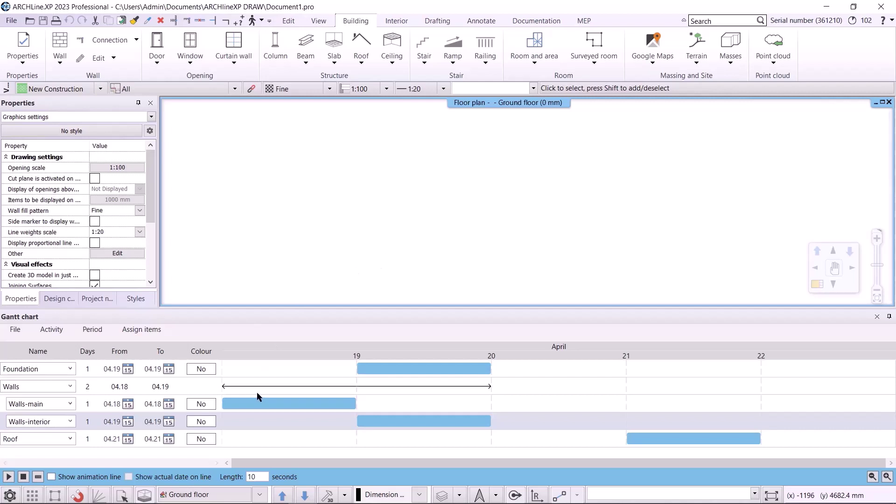
Reschedule Foundation to run from 04.16 to 04.18
scroll(257, 397, "down", 1)
scroll(306, 404, "down", 1)
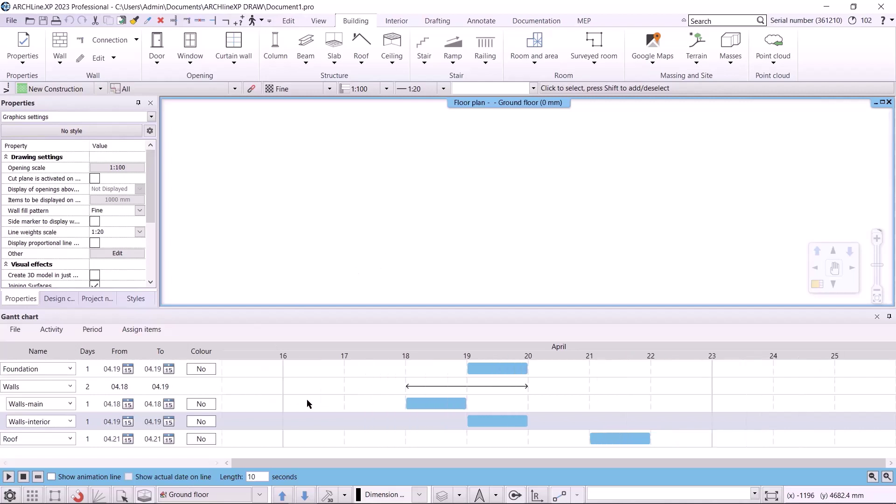
scroll(307, 400, "down", 1)
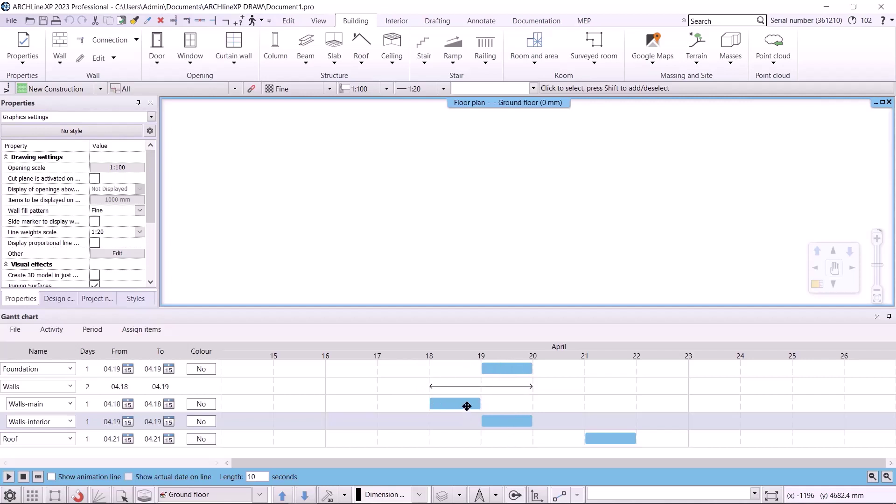
left_click(499, 369)
left_click_drag(491, 368, 371, 364)
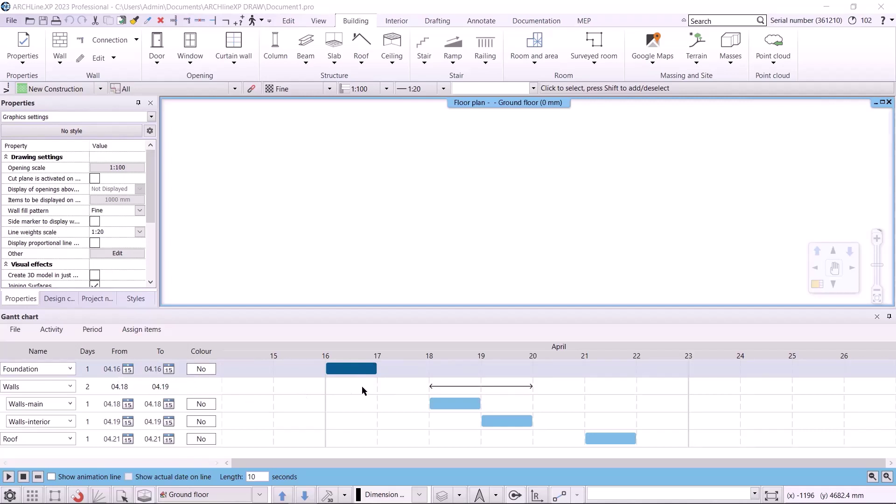
left_click_drag(376, 374, 414, 371)
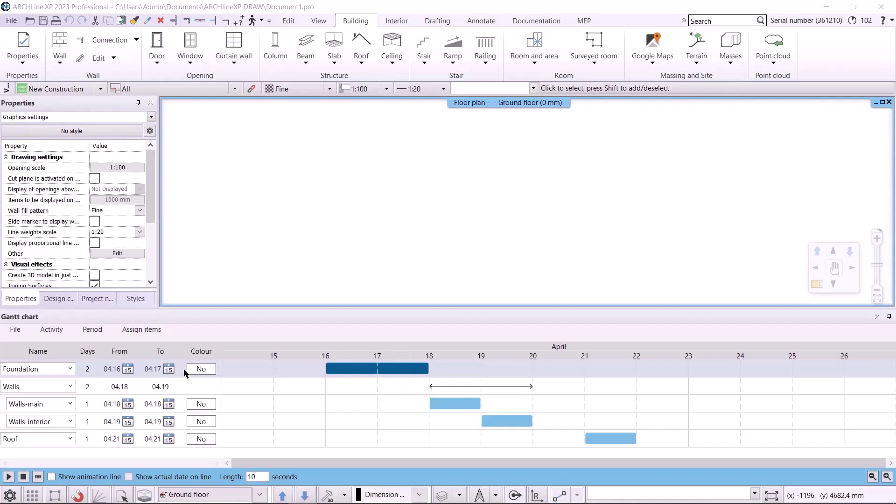
left_click(168, 369)
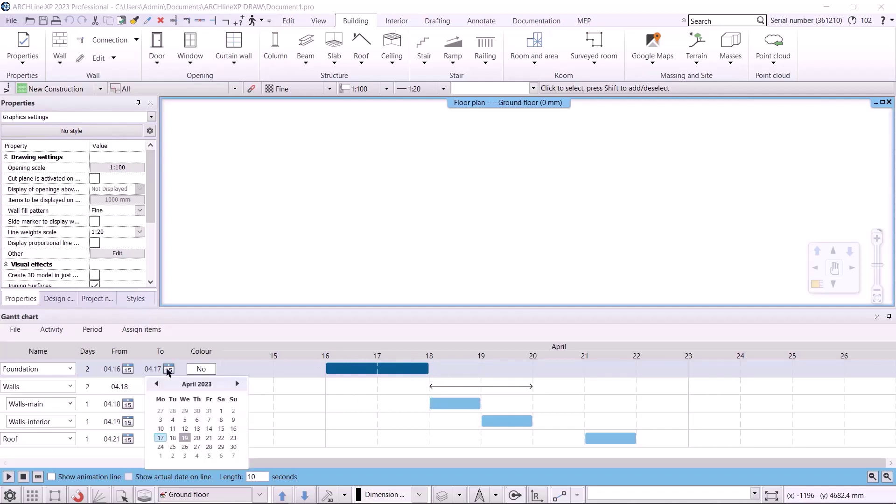
left_click(172, 438)
Re-date the activities after Foundation and extend Walls-main to end on 04.20
left_click_drag(446, 363, 459, 230)
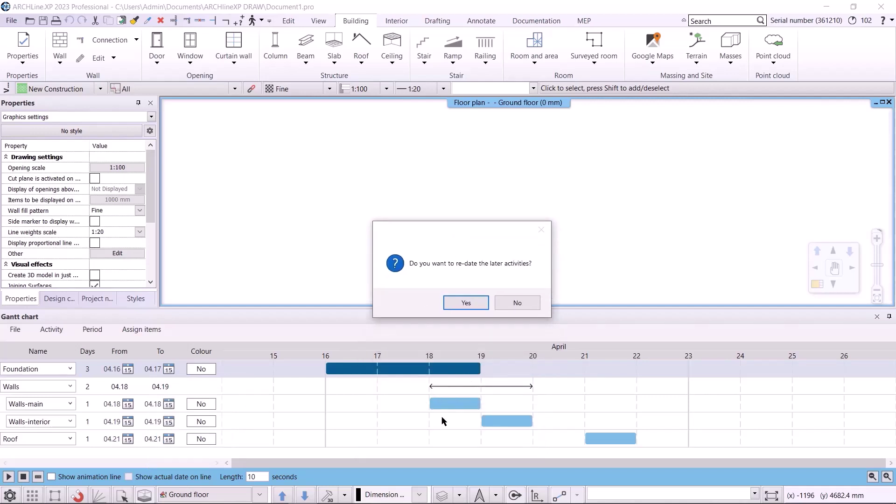
left_click(479, 305)
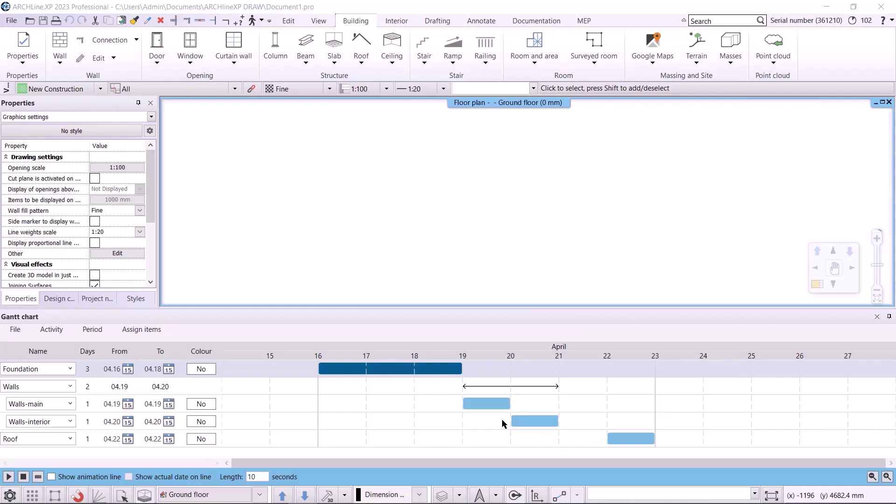
left_click_drag(509, 402, 569, 421)
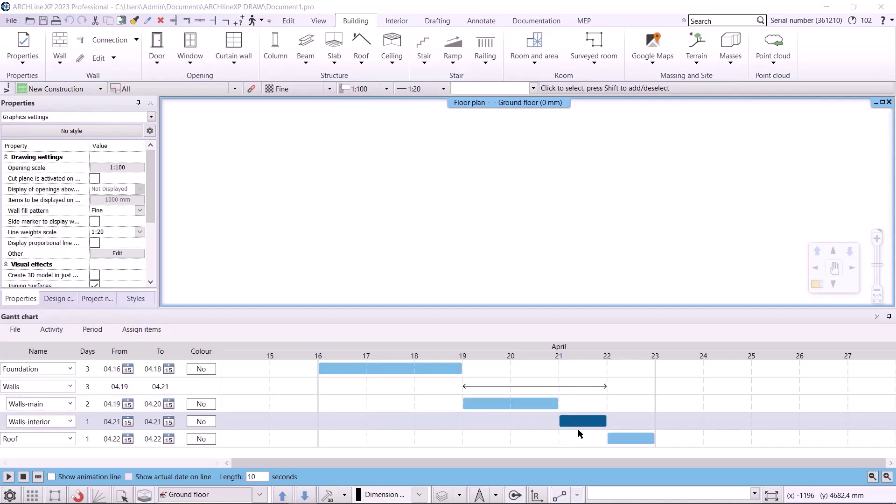
mouse_move(580, 422)
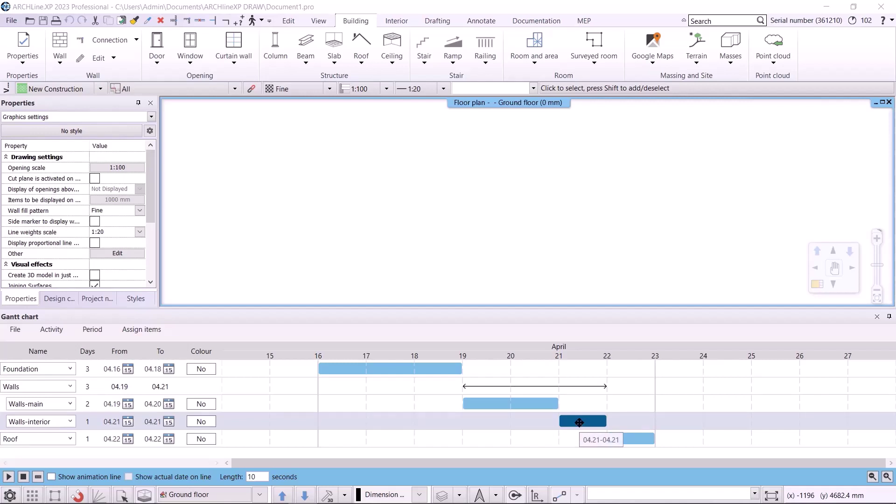
Insert a new Walls-interior period after its bar and stretch it to April 24
right_click(580, 423)
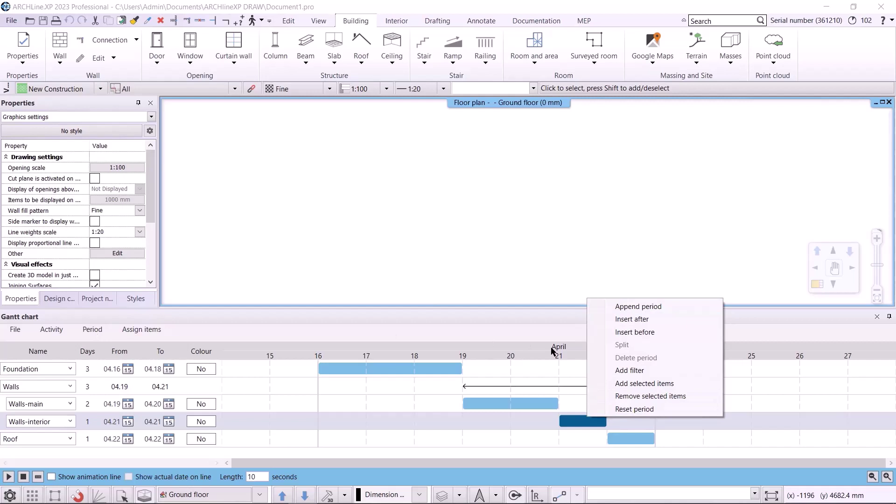
left_click(654, 321)
left_click(638, 422)
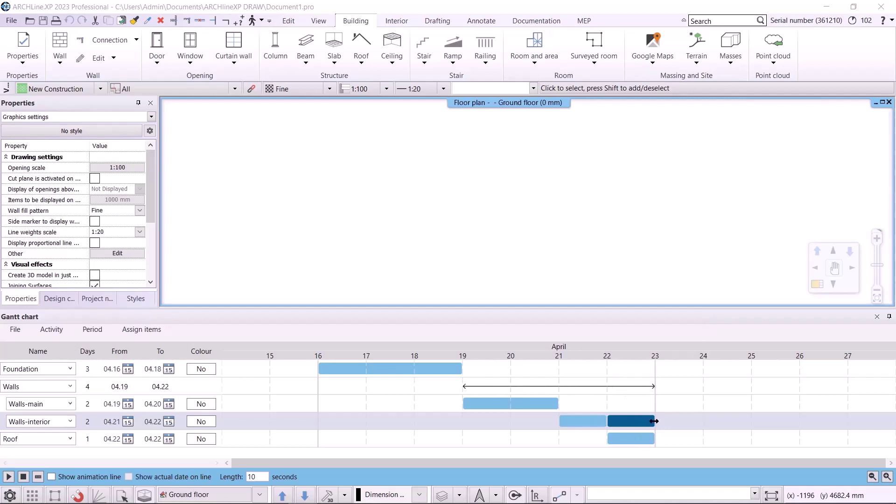
left_click_drag(654, 421, 733, 420)
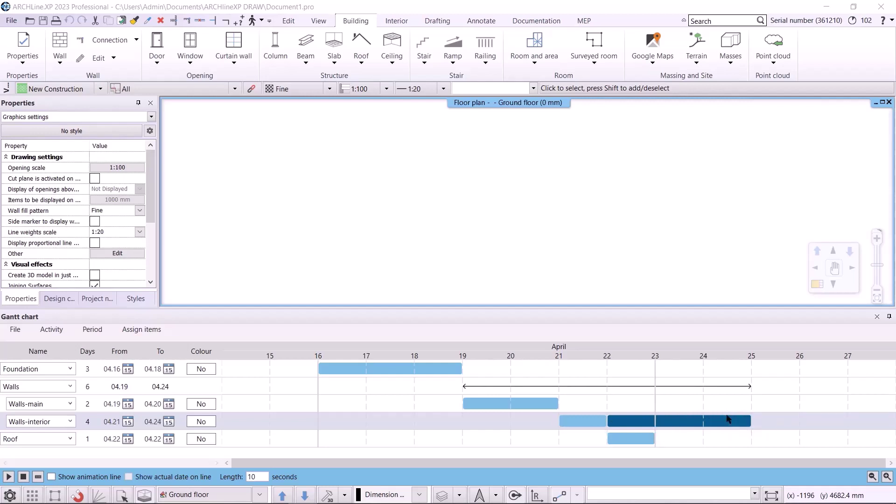
Split the long Walls-interior period at April 23 and delete the first piece
left_click(635, 422)
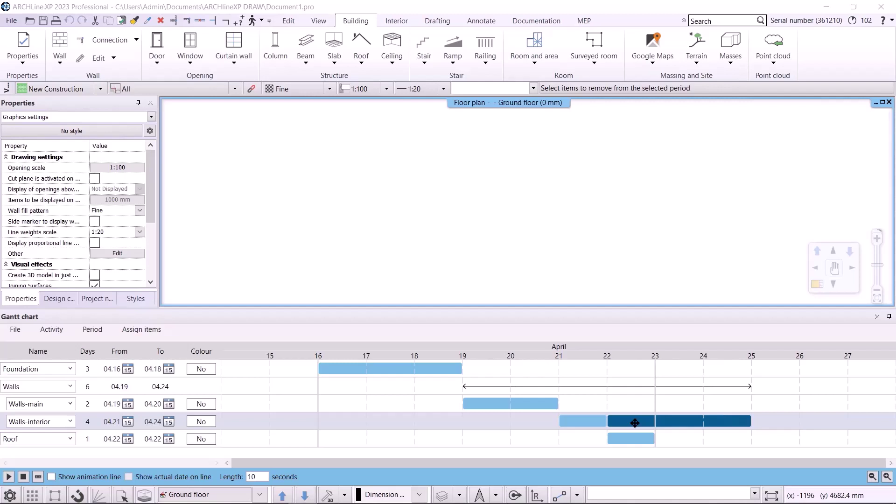
right_click(635, 423)
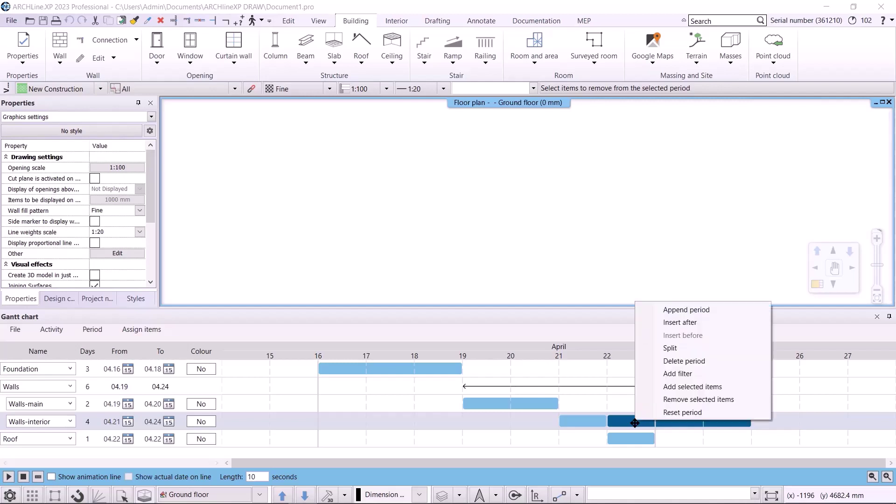
left_click(670, 348)
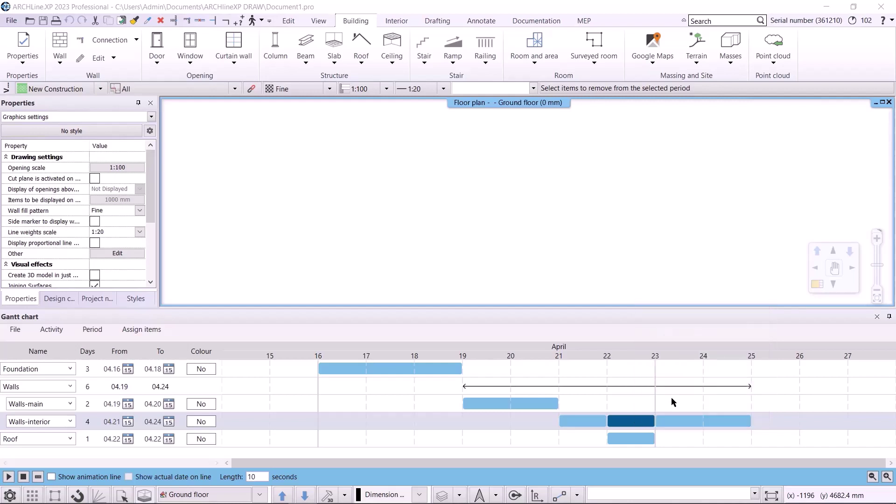
right_click(639, 418)
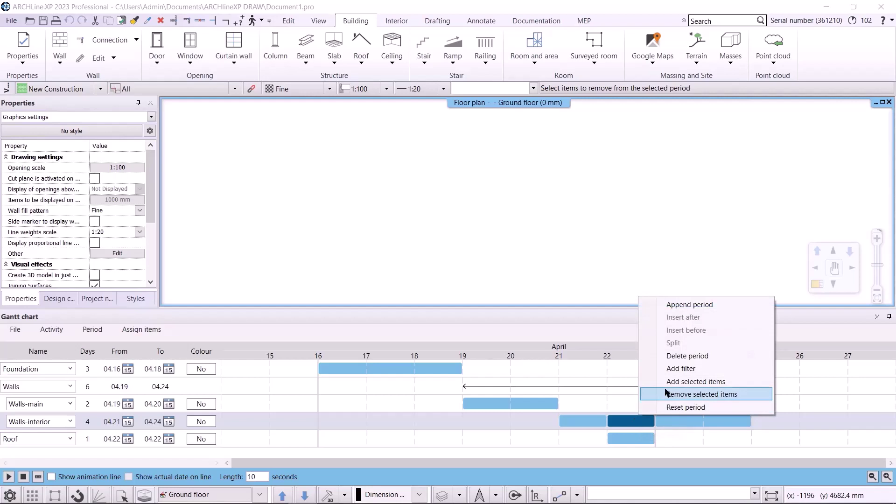
left_click(687, 357)
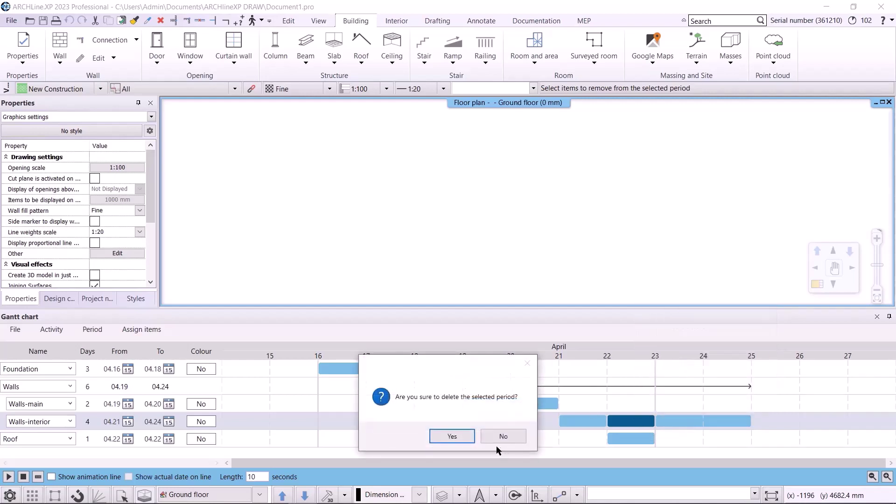
left_click(453, 438)
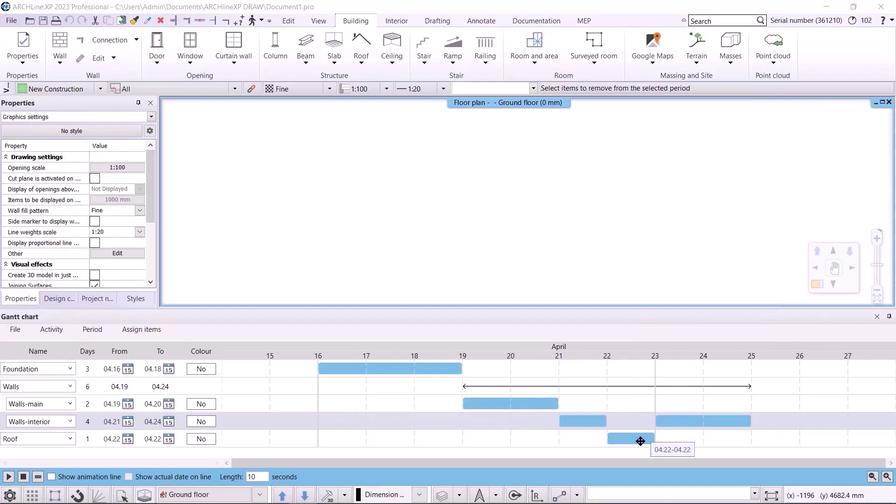
Move Roof to April 25 and split the later Walls-interior period at day 24
left_click_drag(641, 440, 713, 436)
left_click(704, 421)
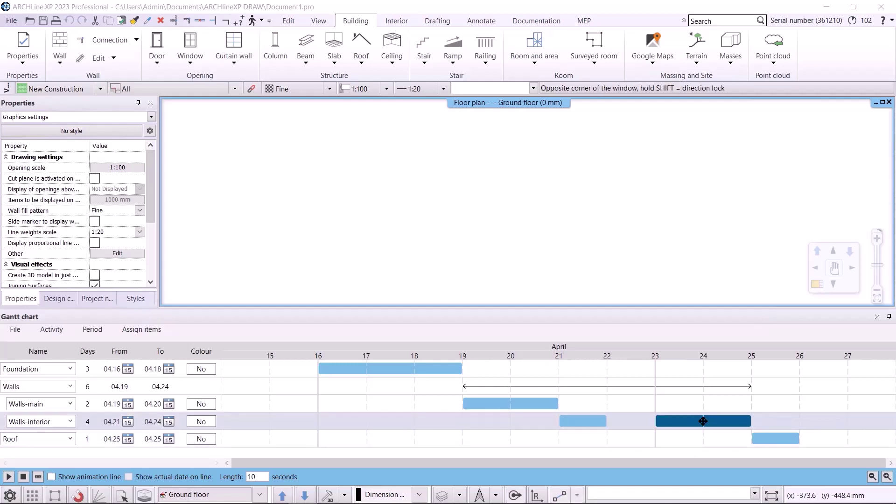
right_click(703, 422)
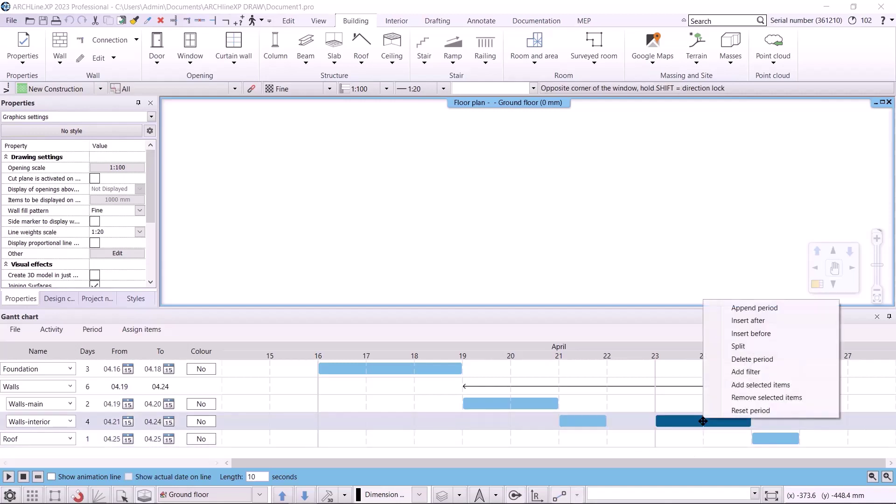
left_click(740, 346)
left_click(714, 421)
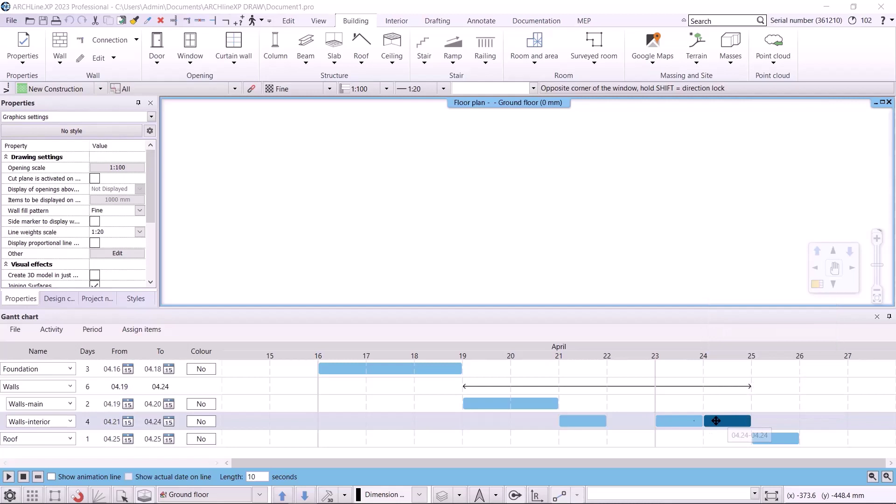
left_click(600, 283)
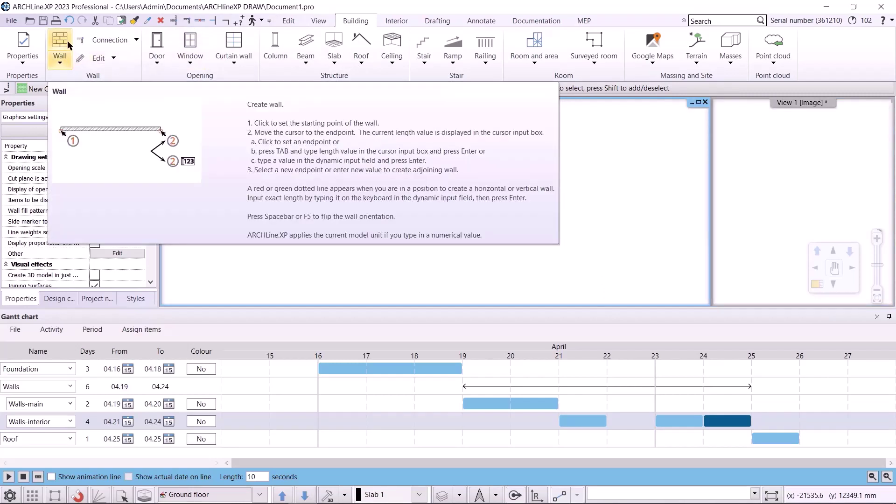
Draw a closed square of four 10000 mm walls in the 1 layered 38 wide style
left_click(60, 41)
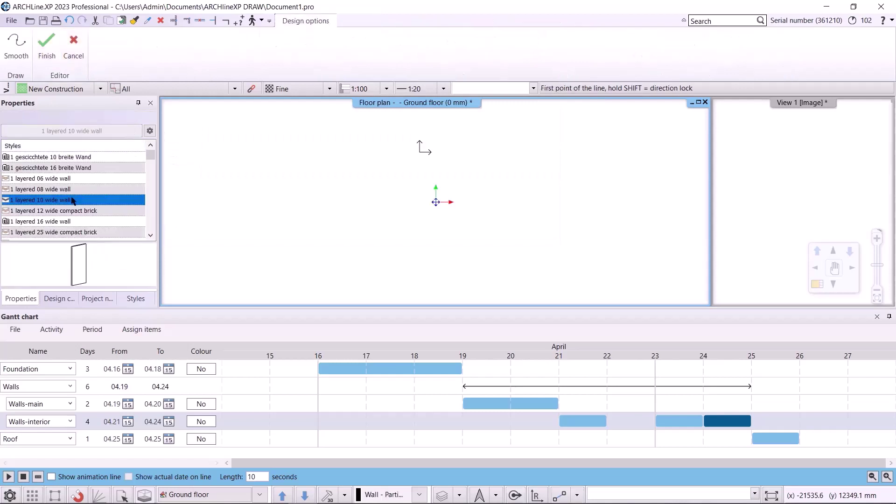
scroll(141, 154, "down", 1)
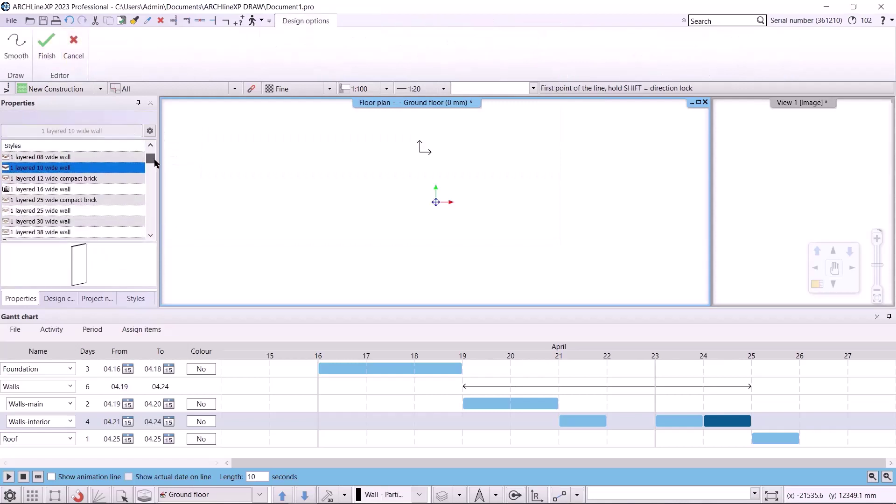
left_click(75, 232)
left_click(372, 135)
type("10000")
key("Return")
type("1")
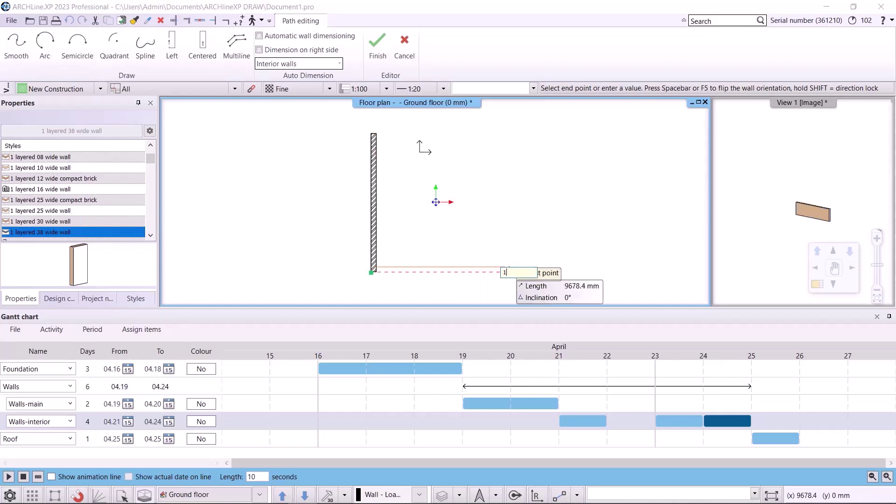
type("0000")
key("Return")
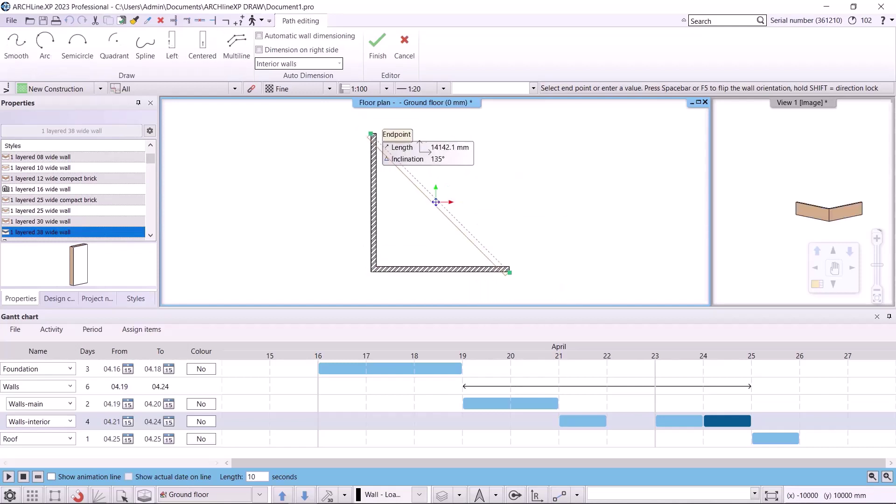
left_click(509, 134)
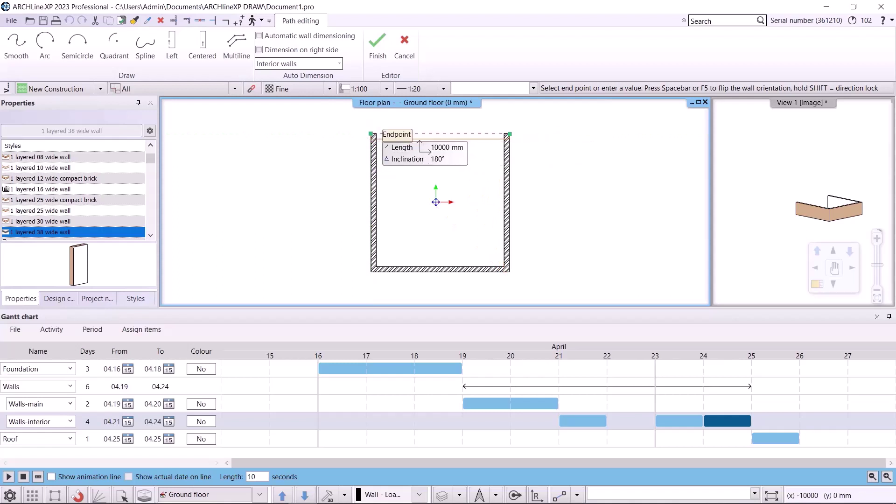
left_click(373, 135)
left_click(46, 43)
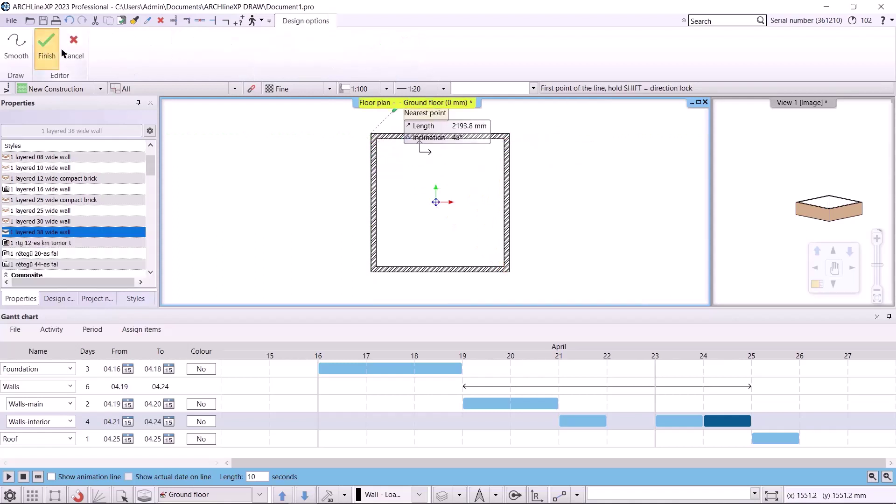
Draw 1 layered 10 wide partitions: a vertical divider plus cross walls creating six rooms
left_click(60, 46)
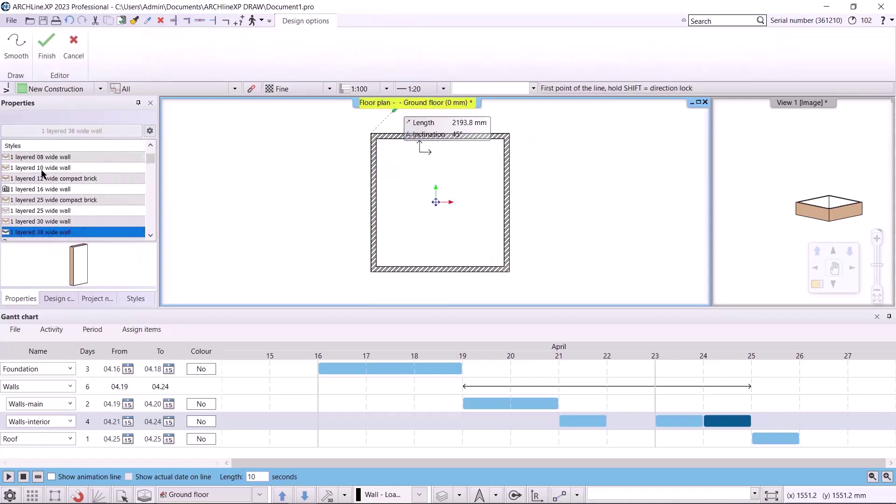
left_click(424, 136)
left_click(423, 267)
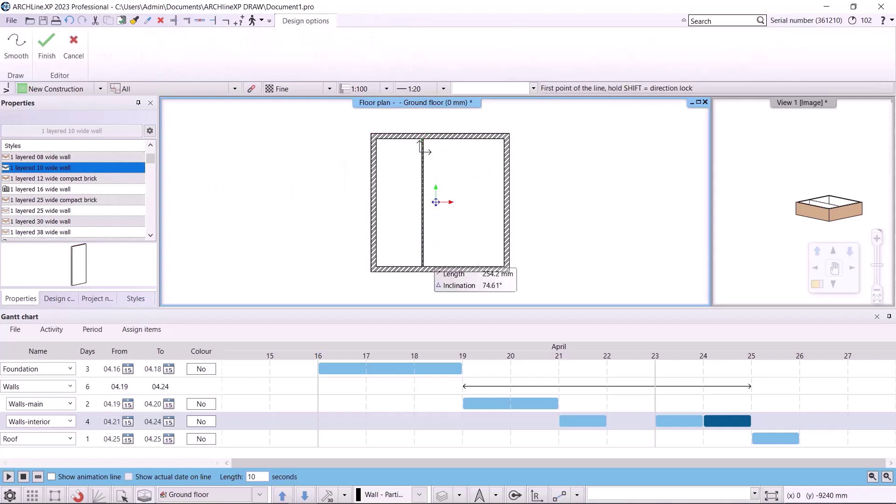
left_click(424, 187)
left_click(455, 186)
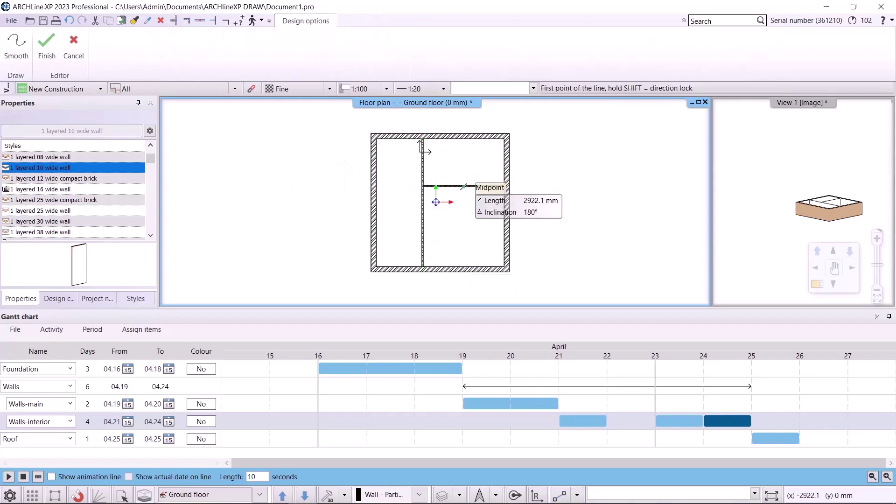
left_click(424, 227)
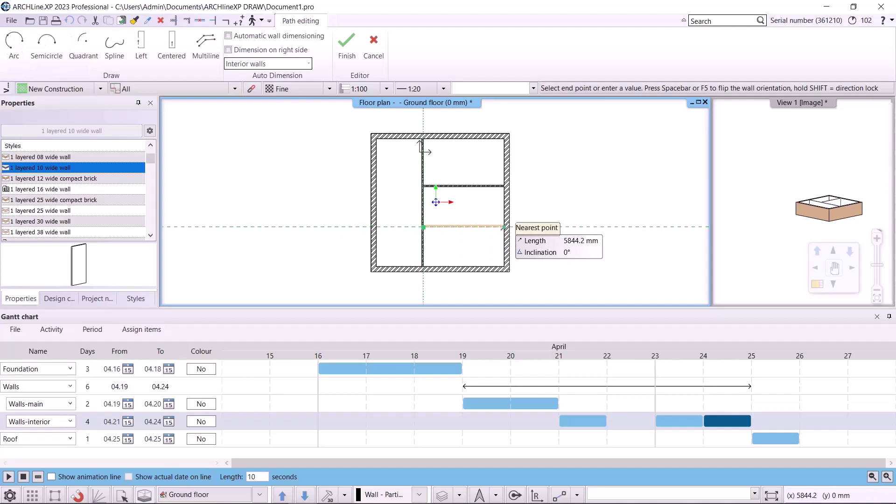
left_click(504, 226)
left_click(465, 227)
left_click(465, 186)
left_click(474, 186)
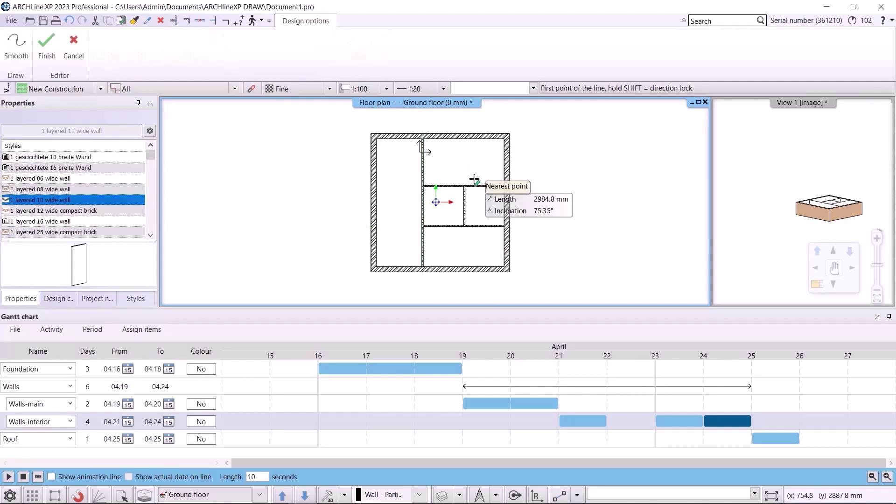
left_click(474, 139)
key("Escape")
left_click(508, 153)
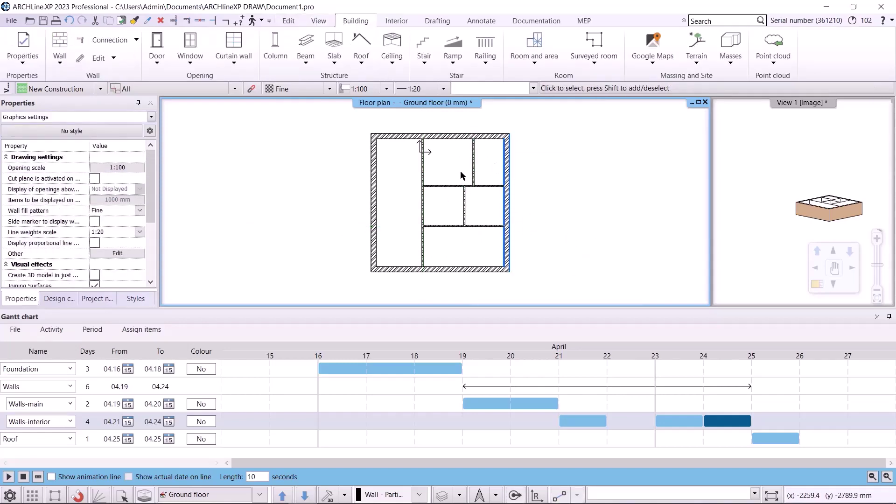
Create a slab by walls by window-selecting the ground-floor walls, checking it in 3D
left_click(296, 228)
left_click(297, 229)
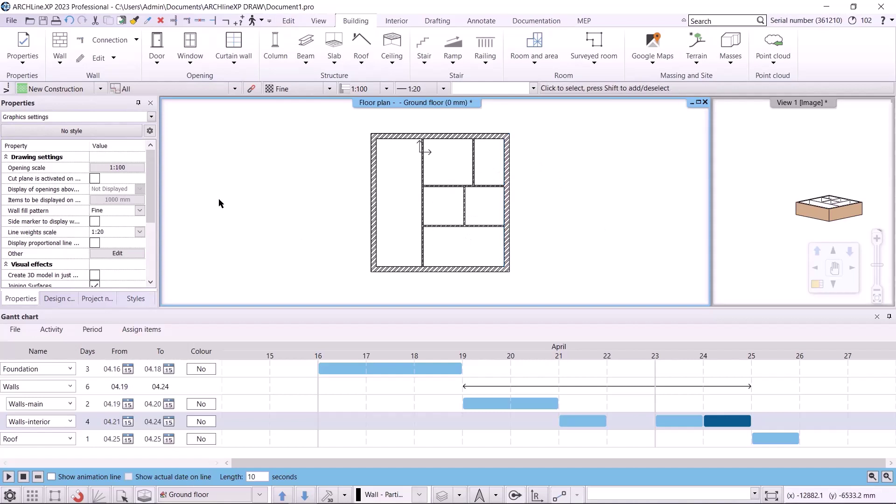
left_click(334, 58)
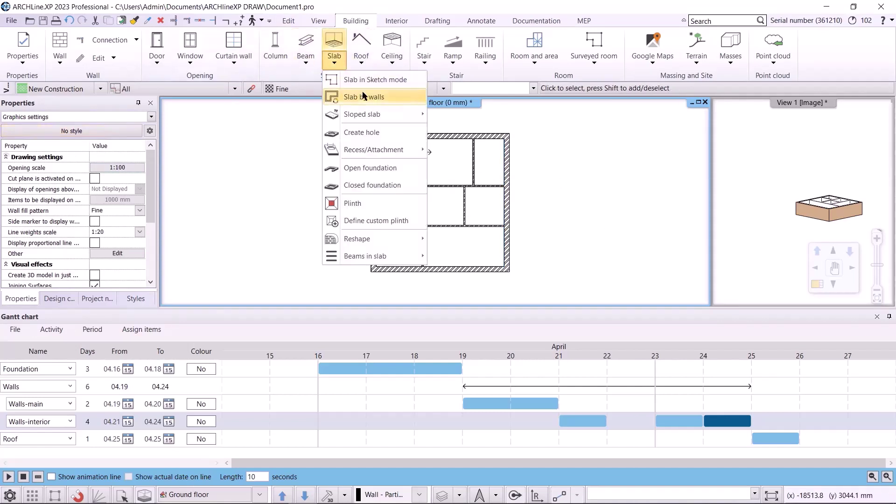
left_click(363, 97)
left_click(344, 115)
left_click(536, 275)
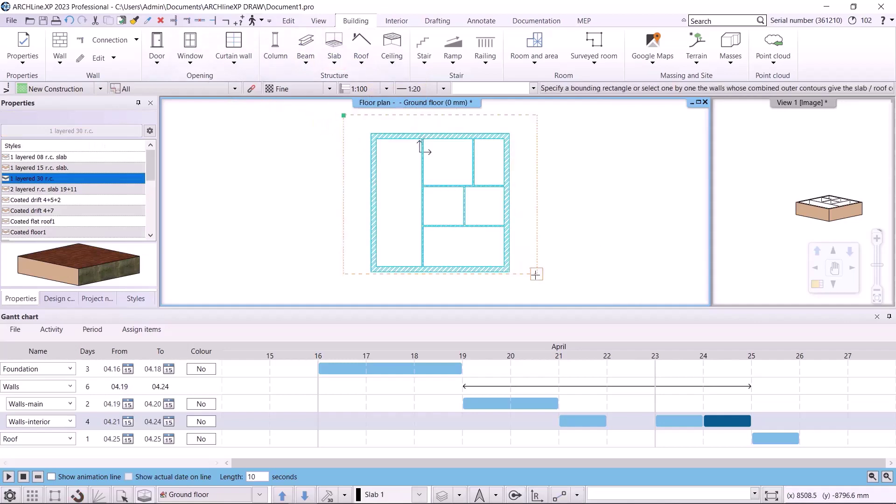
left_click(854, 223)
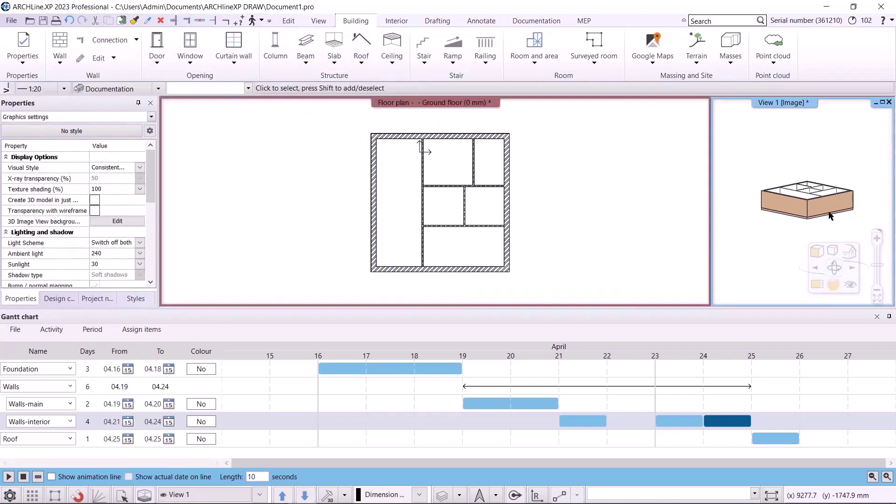
Copy the slab to the 1. floor, then return the plan to the Ground floor
left_click(507, 275)
left_click(508, 275)
mouse_move(440, 202)
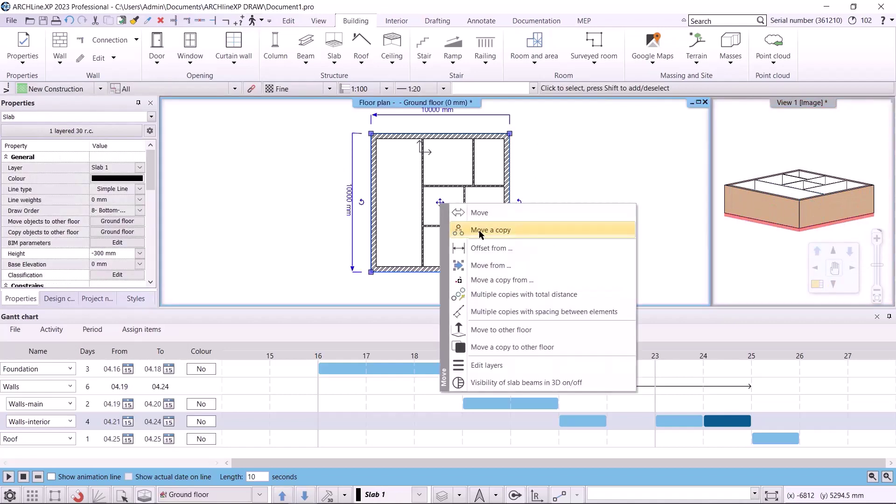
left_click(500, 347)
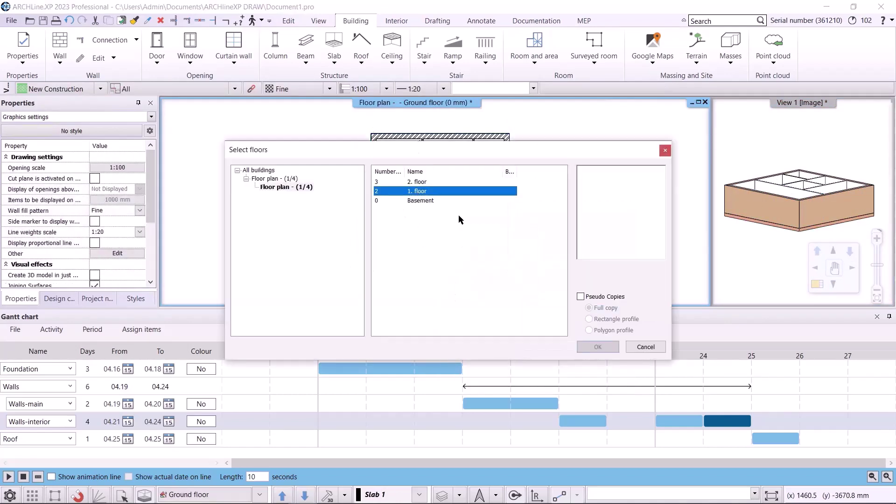
left_click(598, 347)
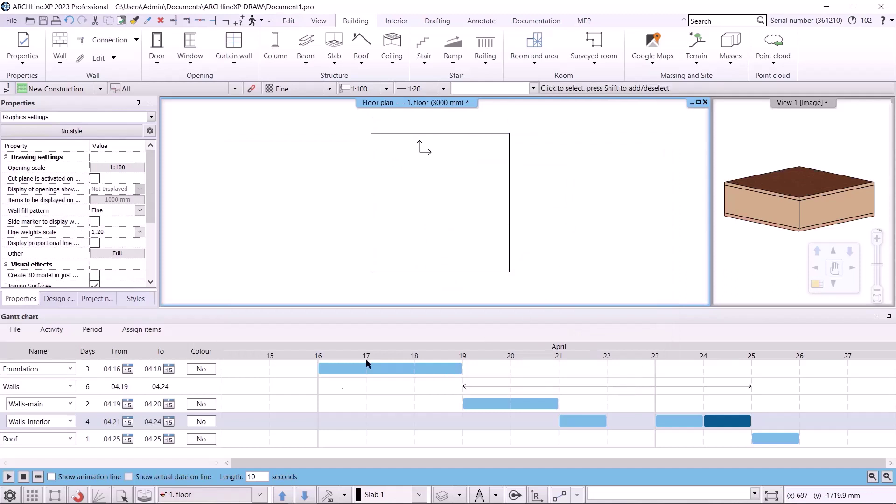
left_click(304, 495)
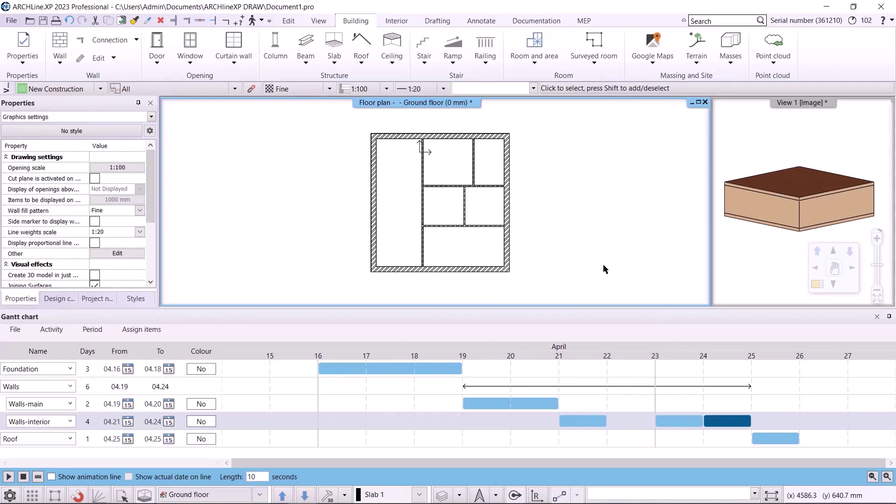
Select Walls-main and open Assign items > Add filter to link model elements
left_click(499, 404)
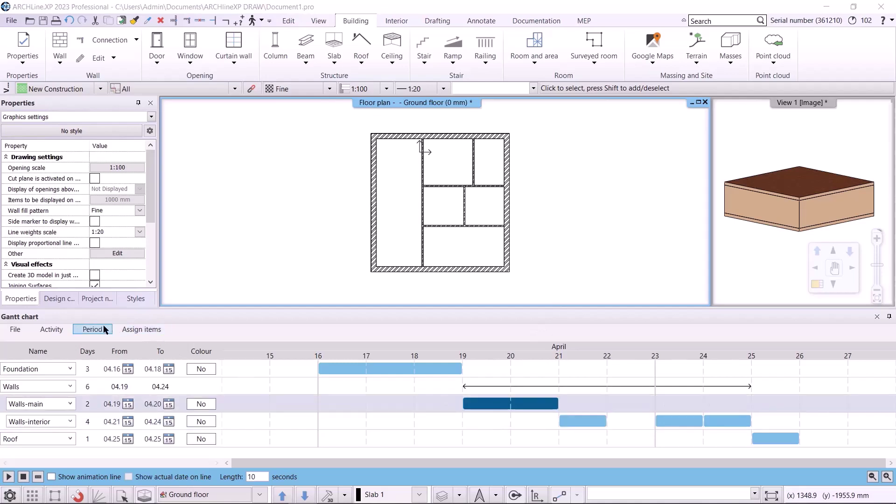
left_click(140, 330)
left_click(136, 343)
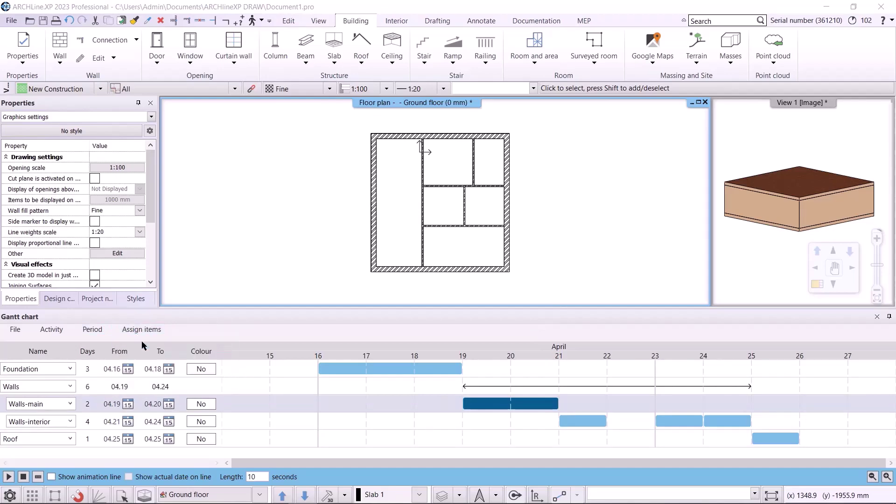
Link Walls-main to Architectural wall elements filtered by a Total thickness of 380
left_click(212, 124)
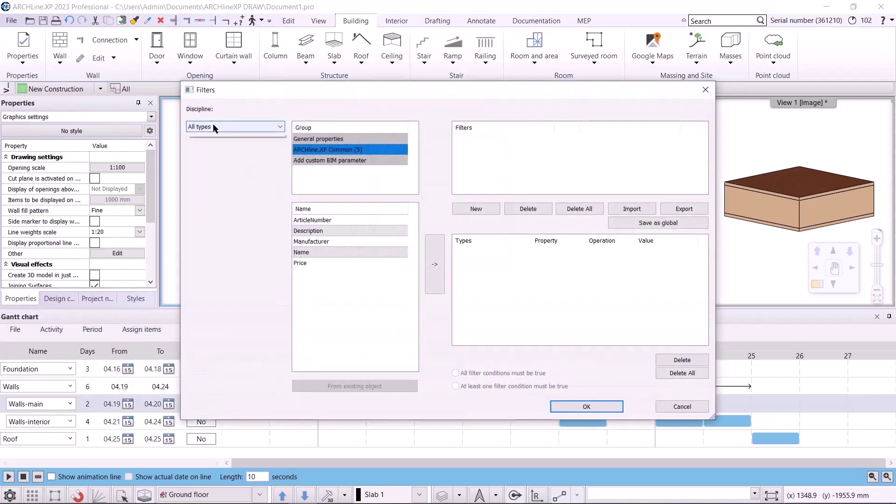
left_click(208, 144)
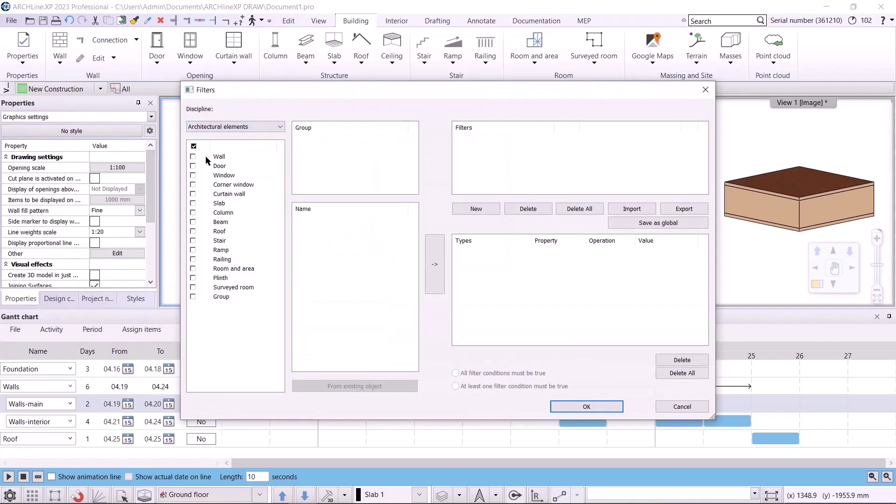
left_click(205, 156)
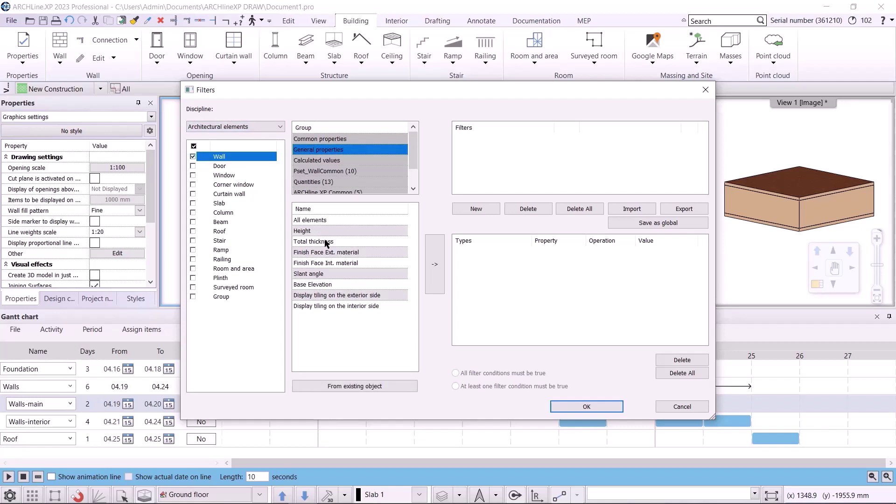
left_click(309, 241)
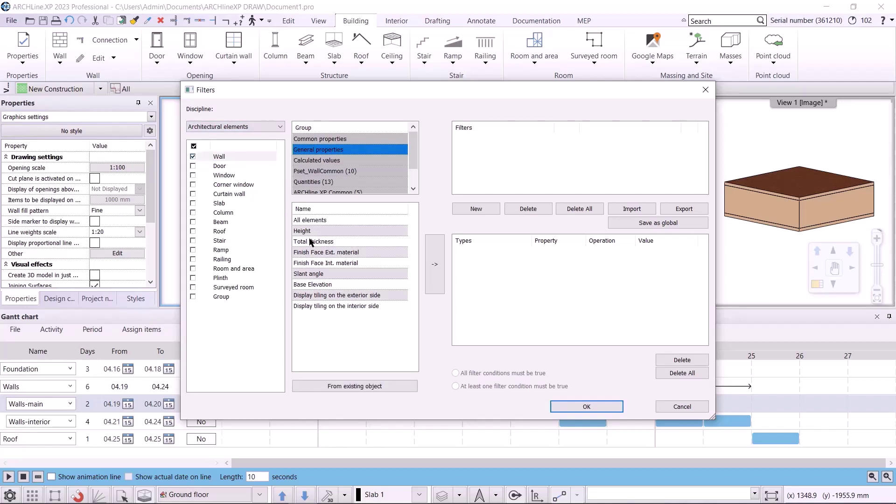
left_click(431, 267)
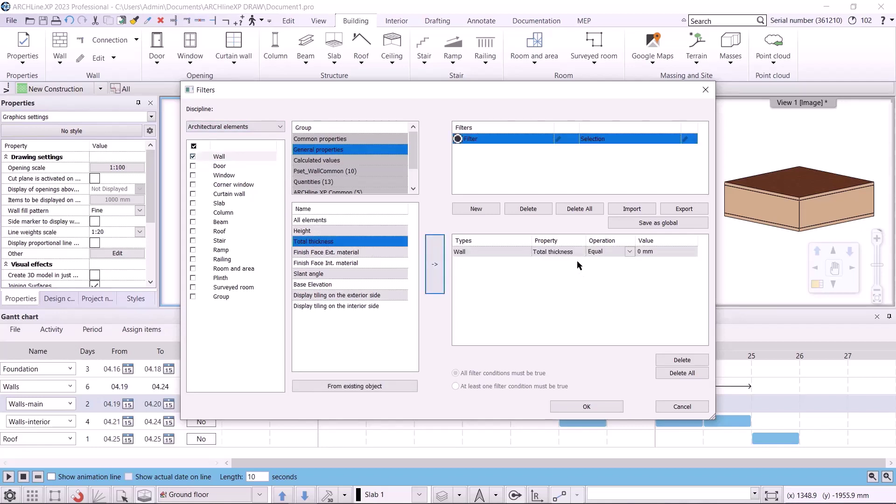
left_click(652, 251)
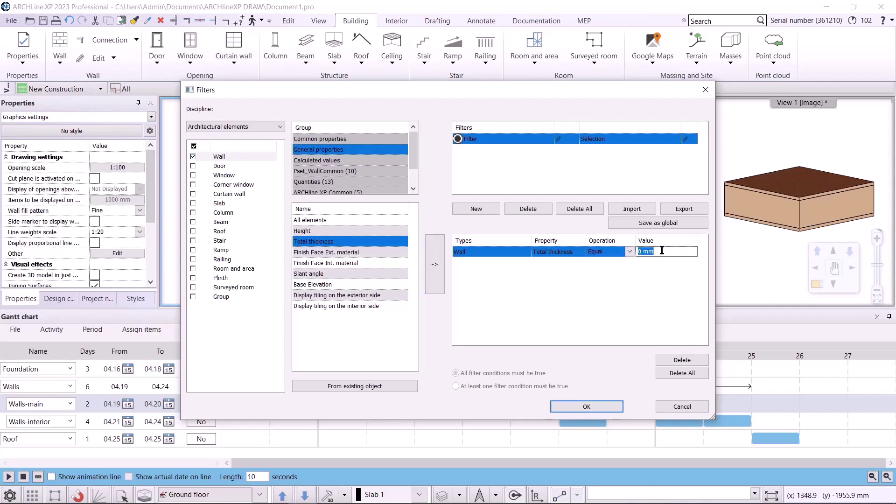
type("38")
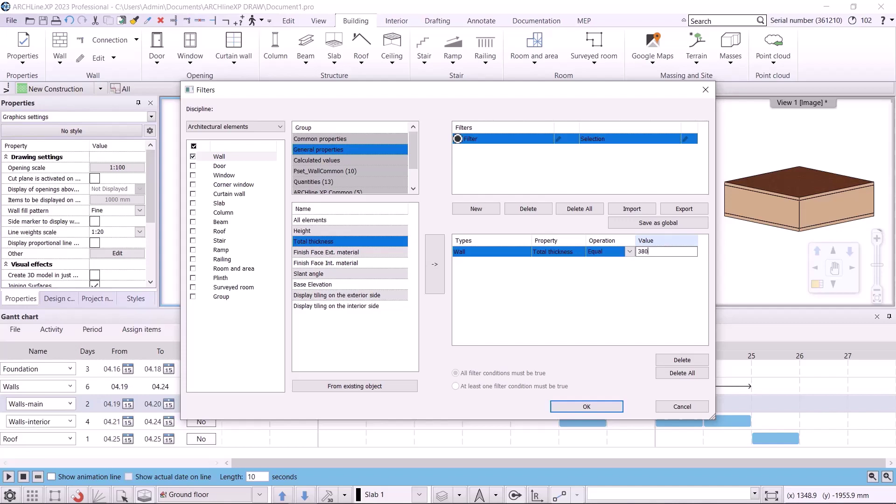
type("0")
left_click(599, 405)
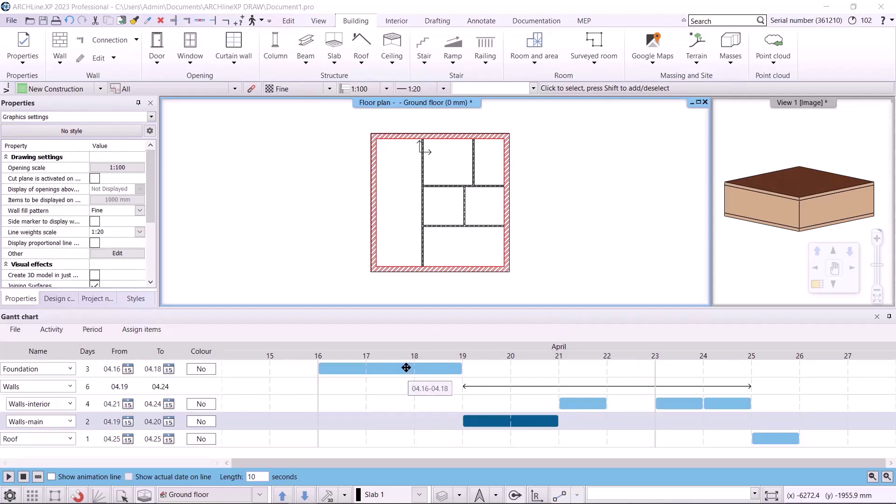
Add the selected ground-floor slab to the Foundation activity's items
left_click(517, 240)
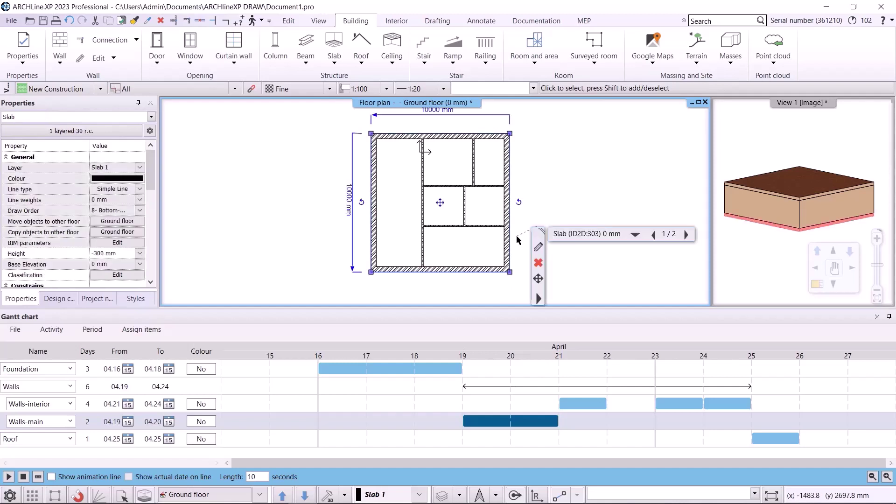
left_click(380, 366)
left_click(141, 329)
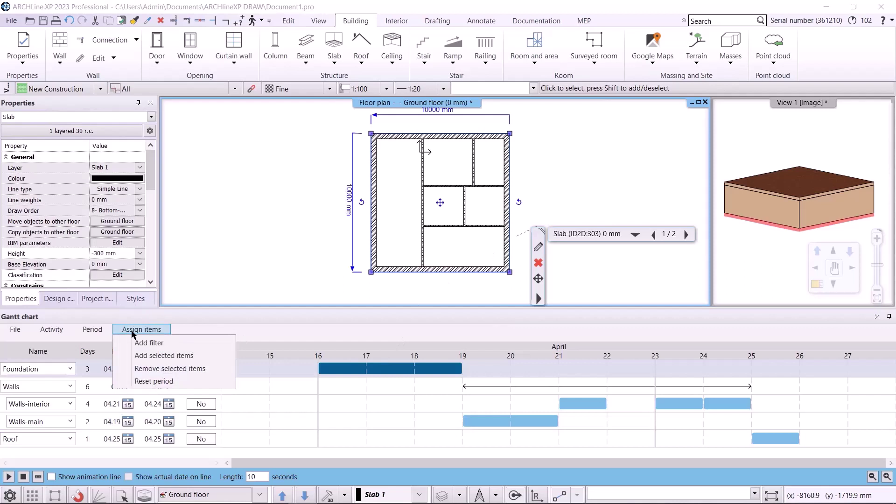
left_click(149, 356)
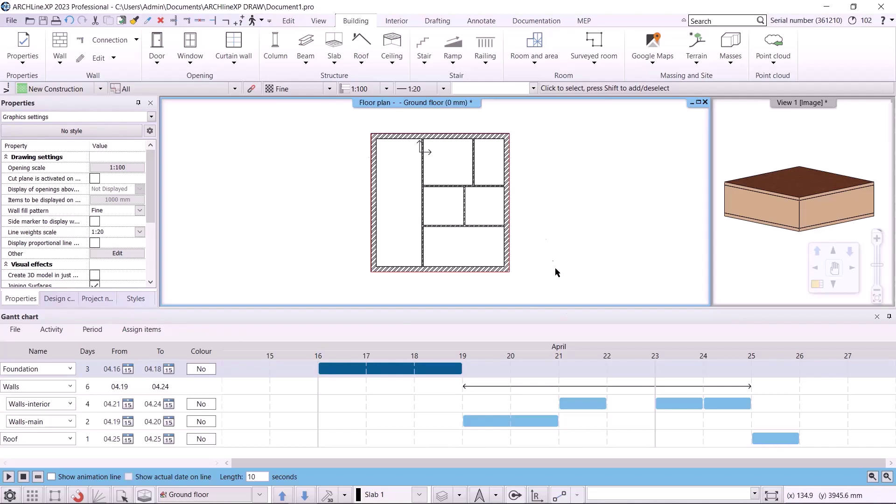
Assign the interior vertical wall to the first Walls-interior period
left_click(585, 404)
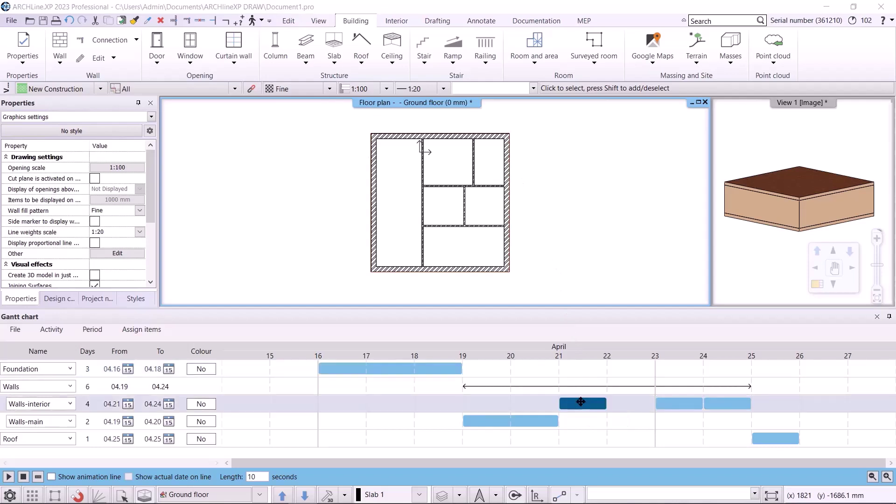
left_click(144, 329)
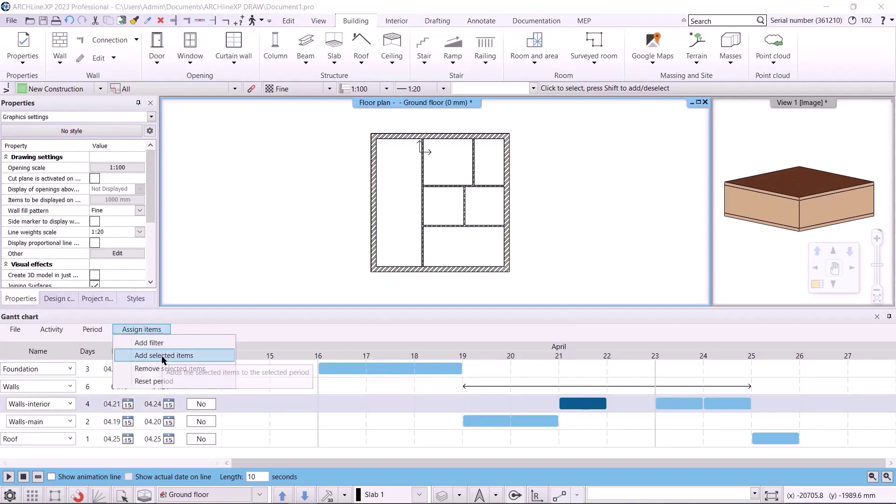
left_click(164, 356)
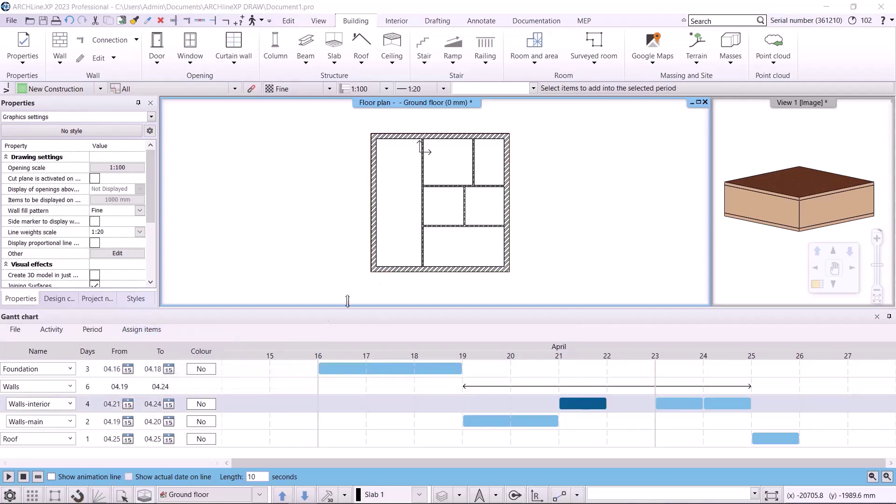
left_click(423, 244)
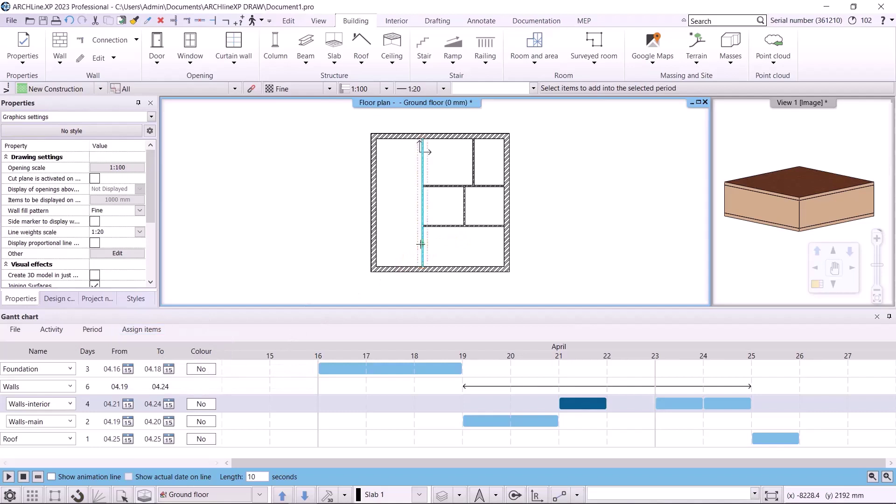
right_click(450, 271)
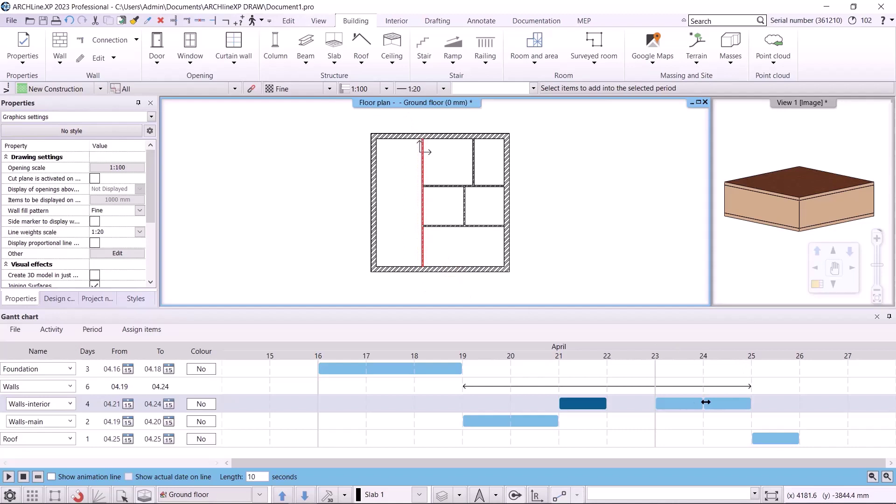
Assign the interior horizontal wall and another interior wall to the 23rd Walls-interior period
mouse_move(689, 405)
left_click(688, 406)
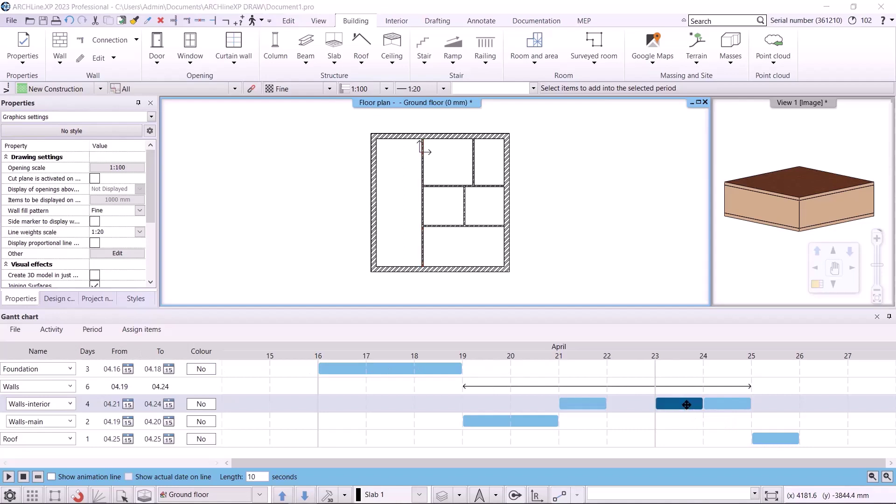
left_click(141, 330)
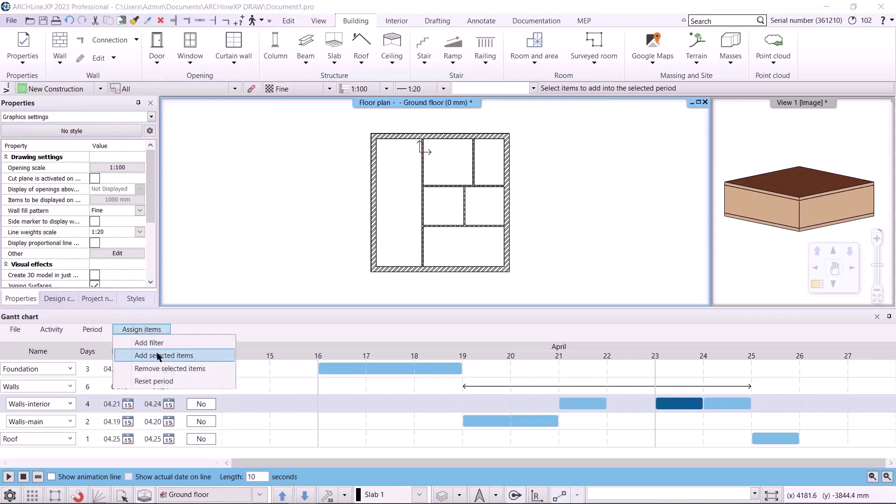
left_click(146, 355)
left_click(447, 226)
left_click(464, 204)
key("Return")
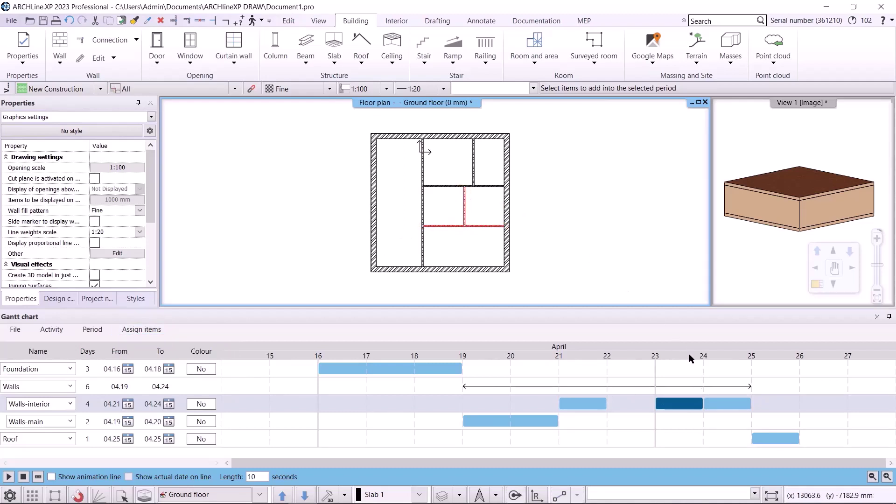
Add both interior walls to the 04.24 Walls-interior day, then begin a slab beside the plan
left_click(724, 408)
left_click(138, 333)
left_click(198, 353)
left_click(473, 173)
left_click(494, 189)
key("Return")
left_click(569, 208)
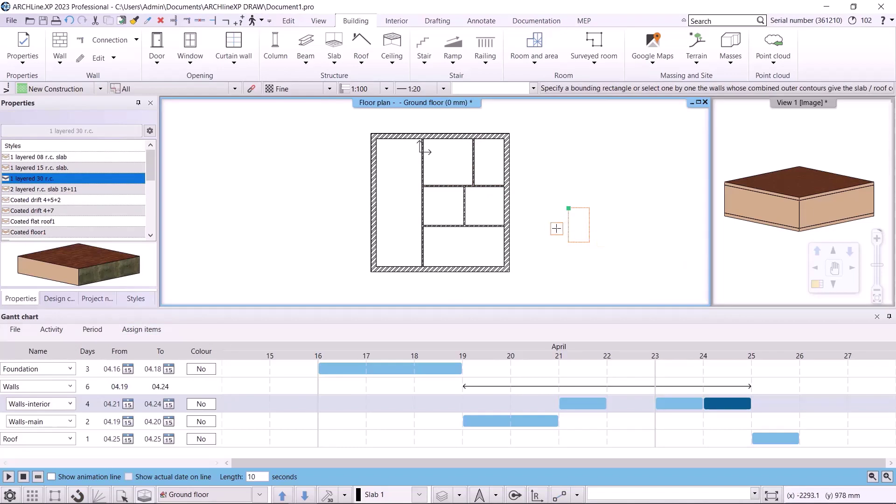
Cancel the slab, add the slab picked in the 3D view to Roof, and restore the floor plan
key("Escape")
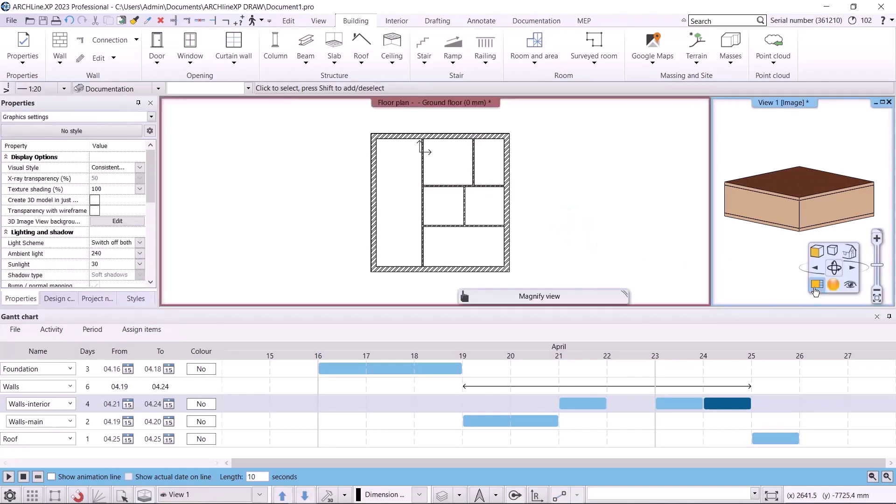
left_click(818, 285)
left_click(458, 165)
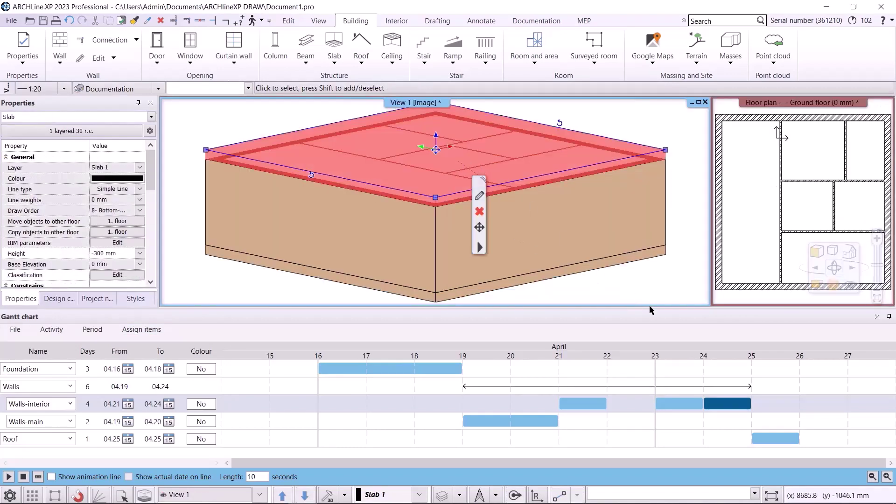
left_click(783, 439)
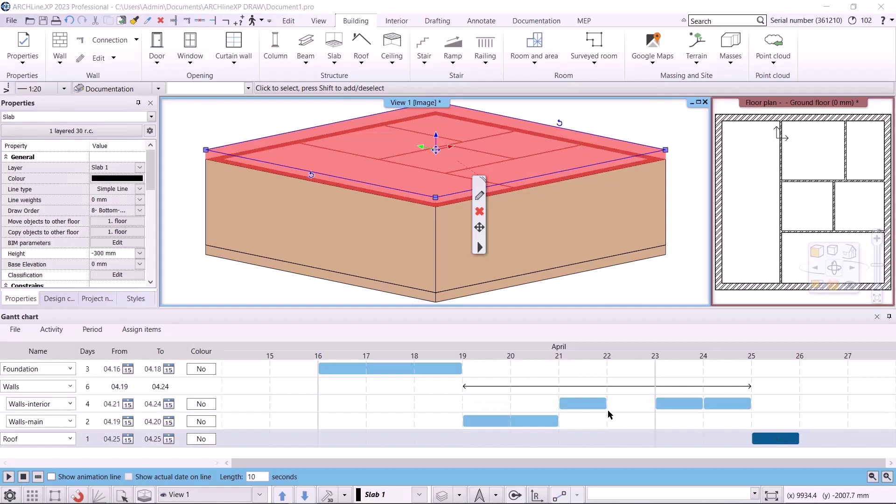
left_click(142, 330)
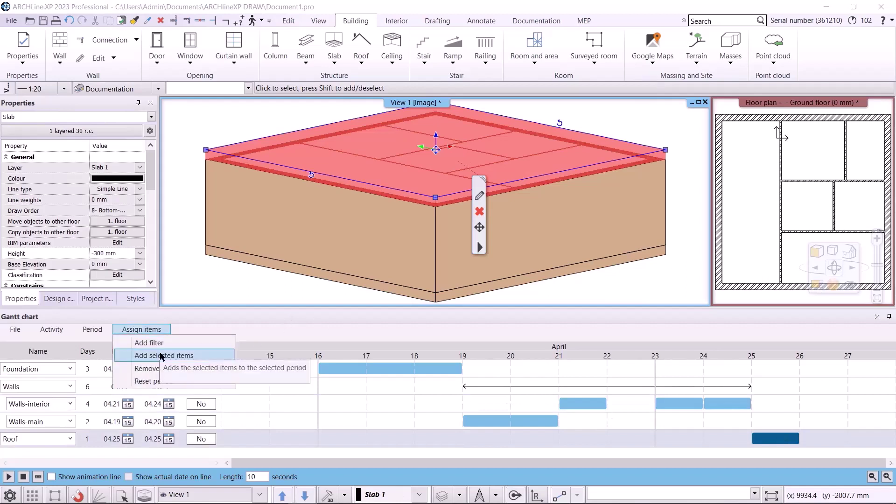
left_click(160, 356)
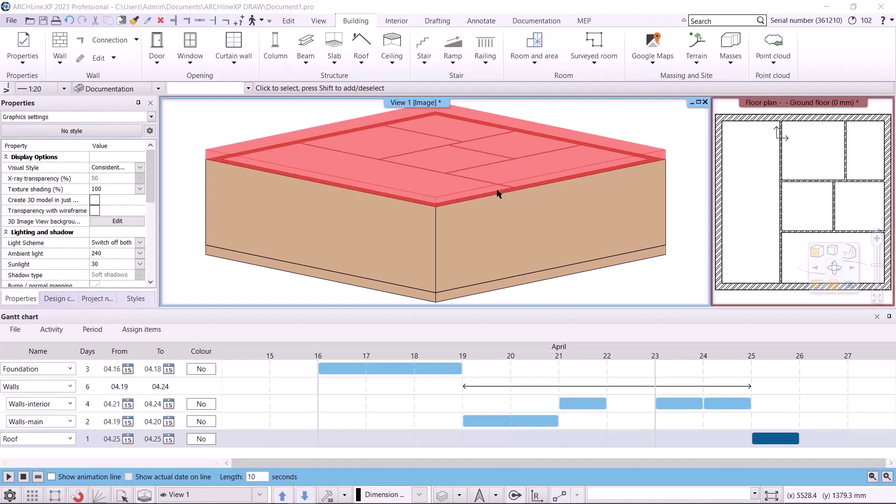
left_click(818, 284)
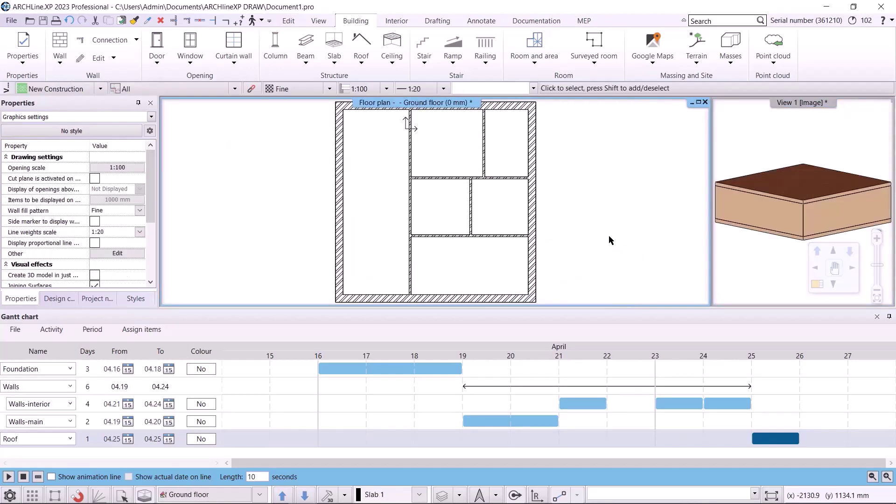
left_click(667, 405)
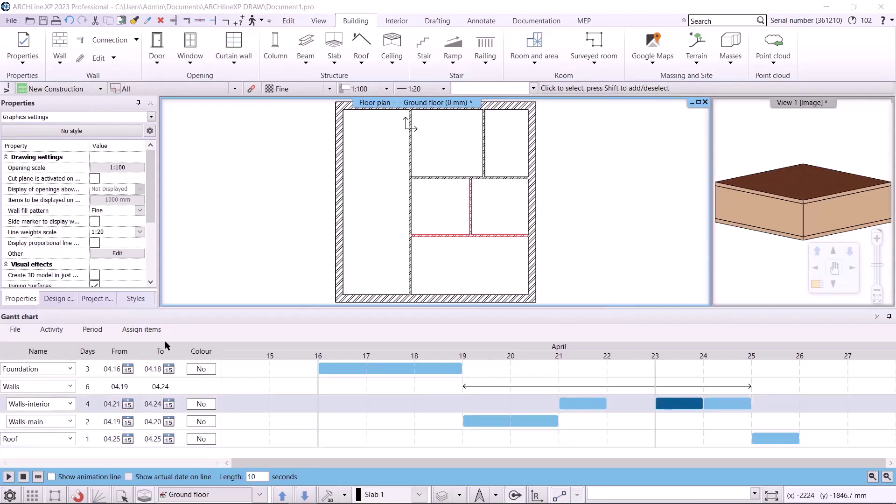
Remove the horizontal and vertical interior walls from the 04.23 Walls-interior day
left_click(154, 333)
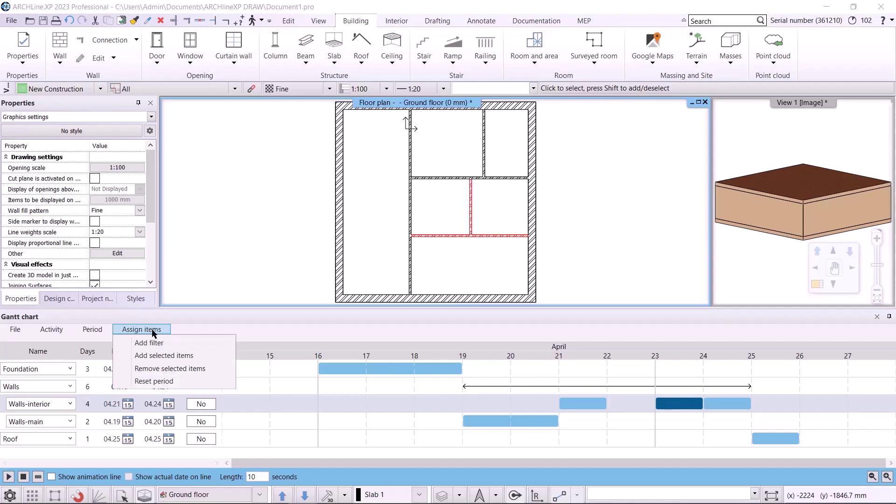
left_click(165, 369)
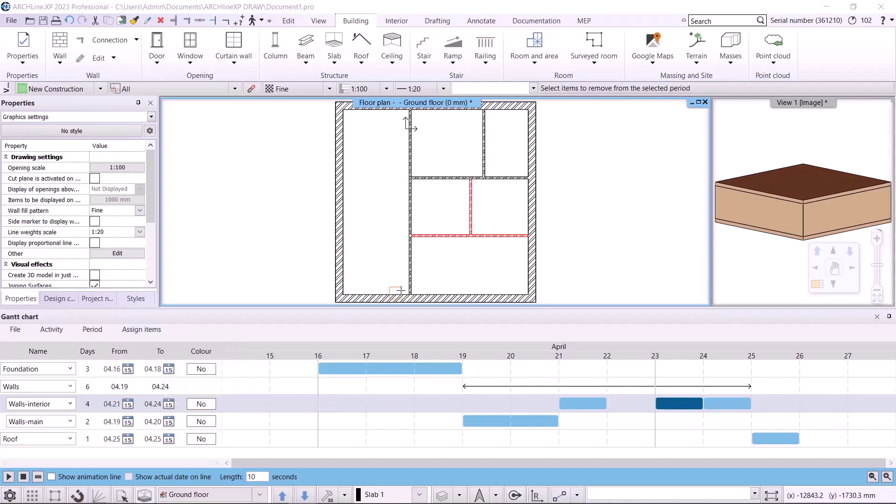
left_click(454, 243)
left_click(466, 214)
right_click(465, 214)
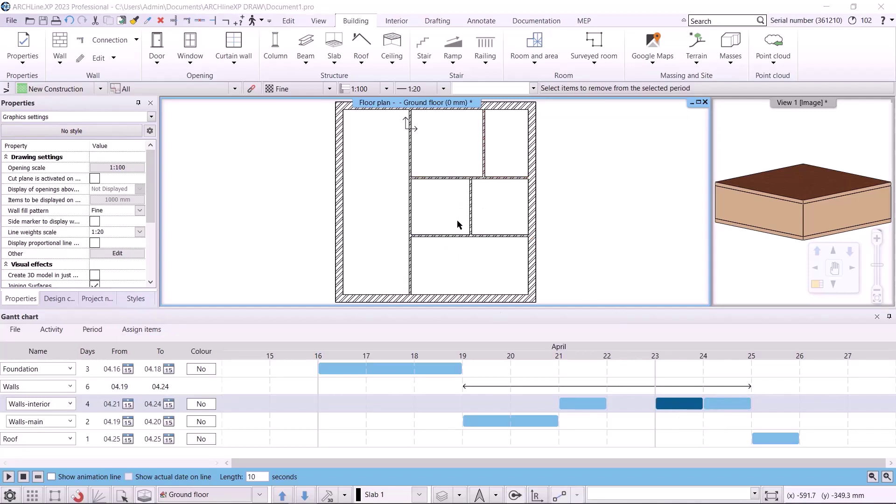
Add the interior walls back to the 04.23 Walls-interior day
left_click(154, 330)
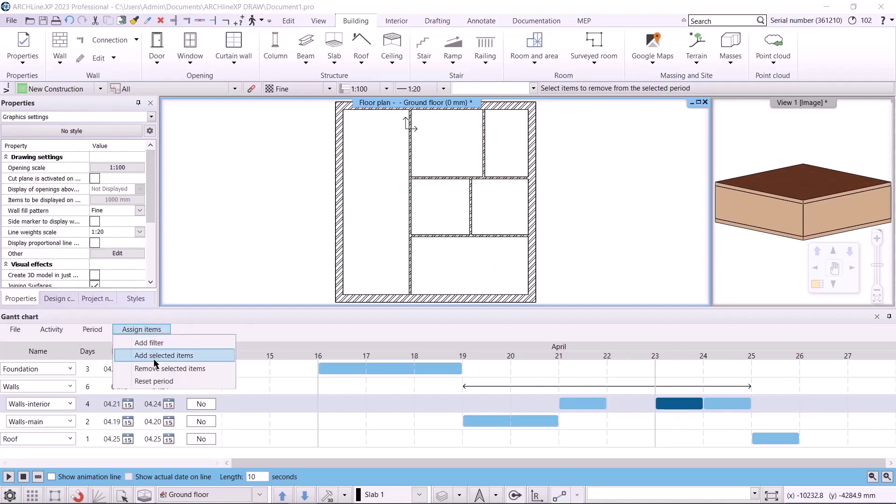
left_click(177, 355)
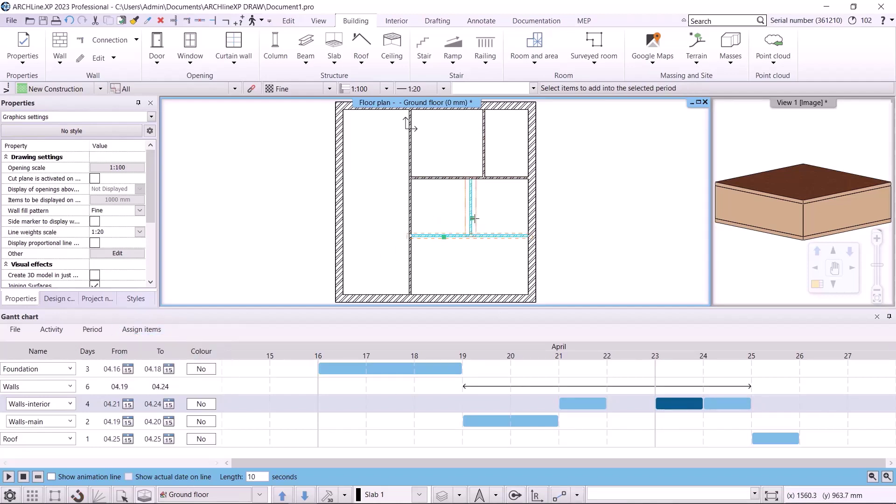
left_click(473, 218)
right_click(617, 241)
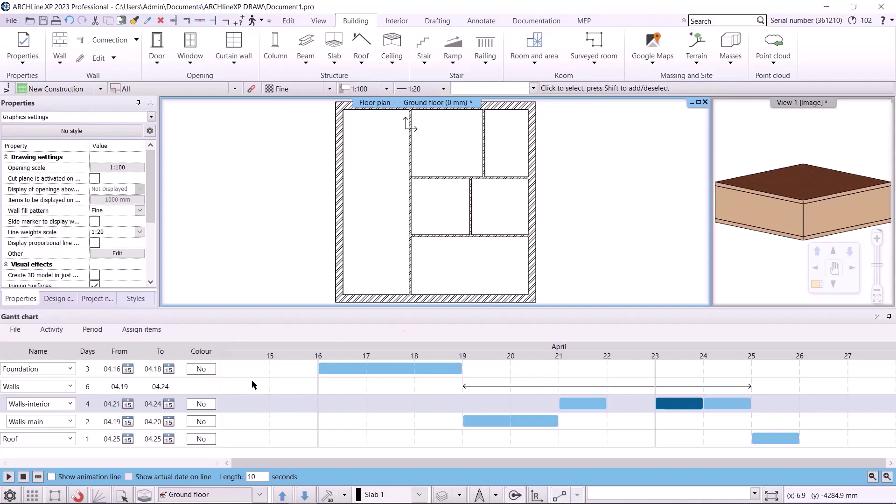
Colour the Walls-main activity green
left_click(201, 422)
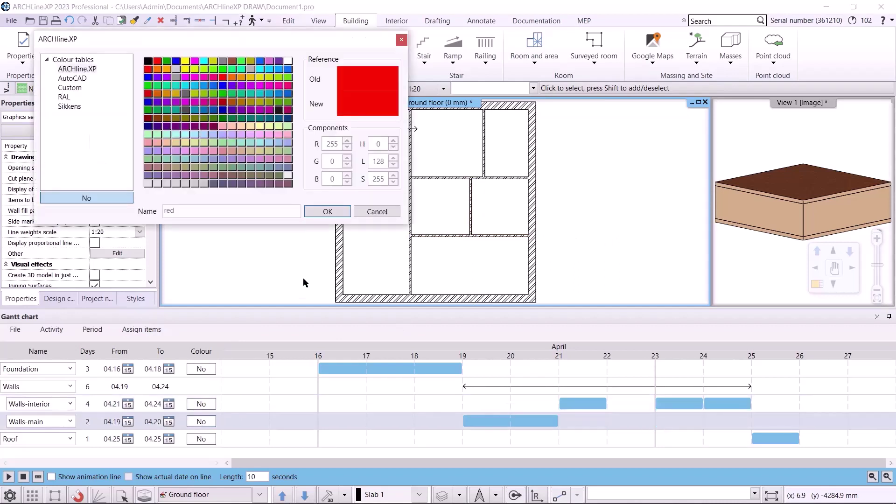
left_click(167, 62)
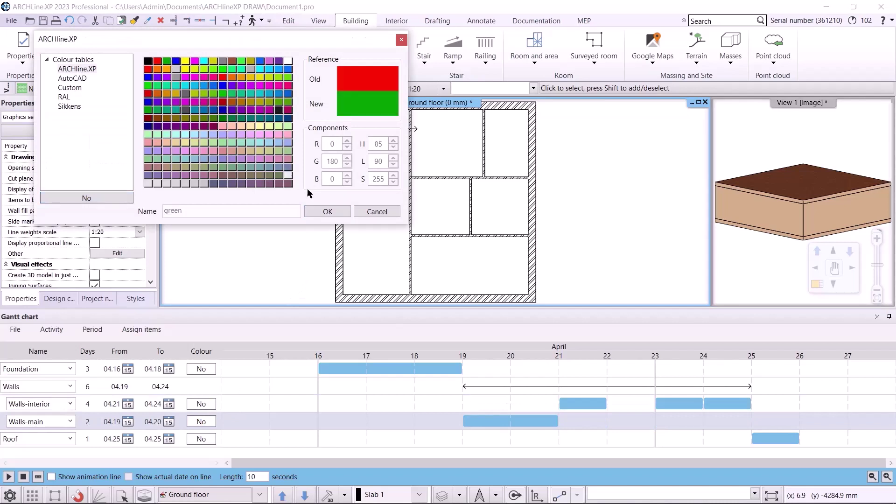
left_click(327, 212)
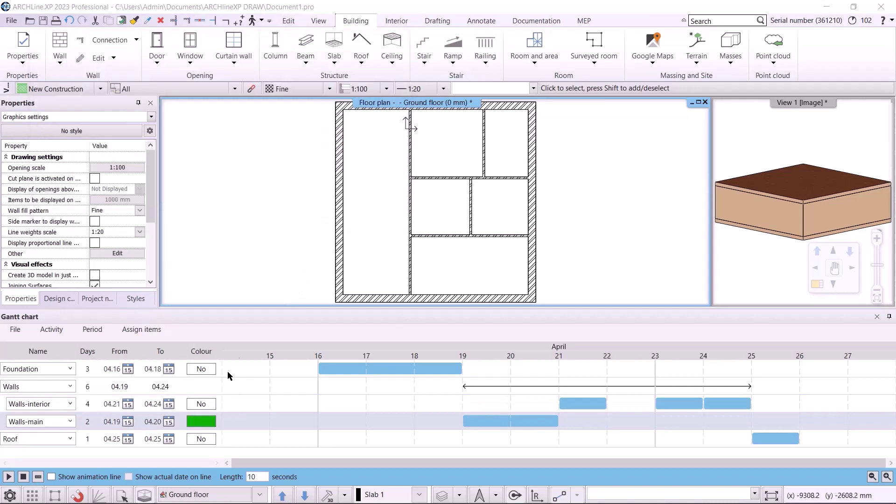
Colour the Walls-interior activity blue
left_click(209, 405)
left_click(206, 91)
left_click(357, 242)
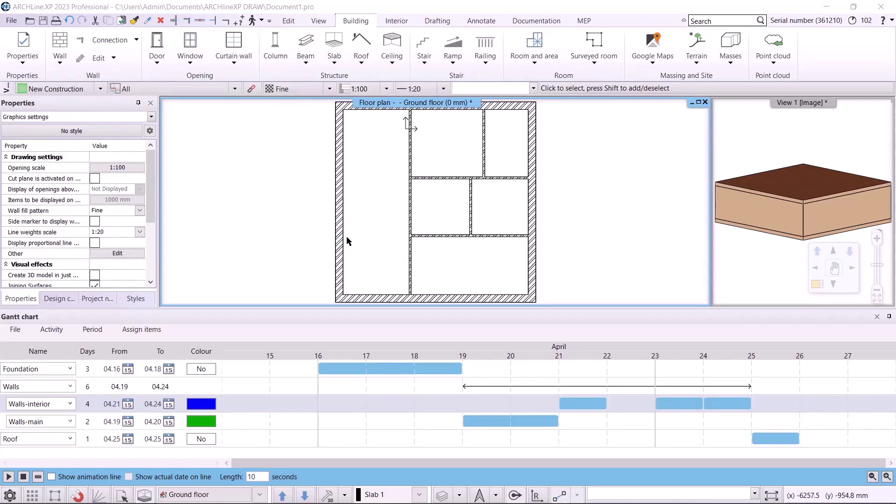
left_click(767, 239)
Show the animation line with its date, move it to 04.15, and enlarge the 3D view
left_click_drag(762, 237, 770, 235)
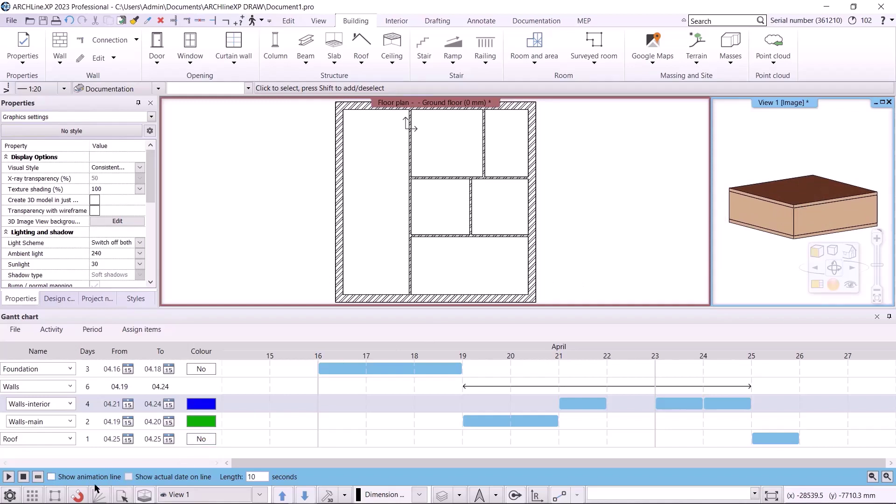
left_click(52, 477)
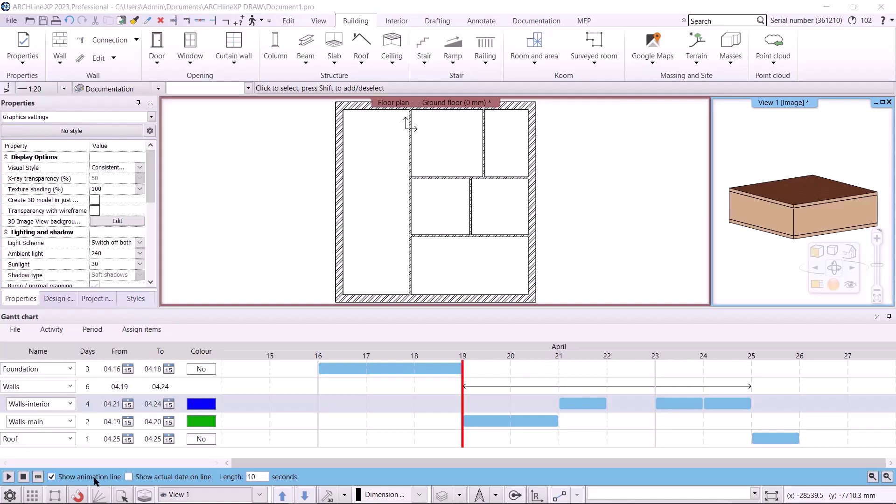
left_click(129, 477)
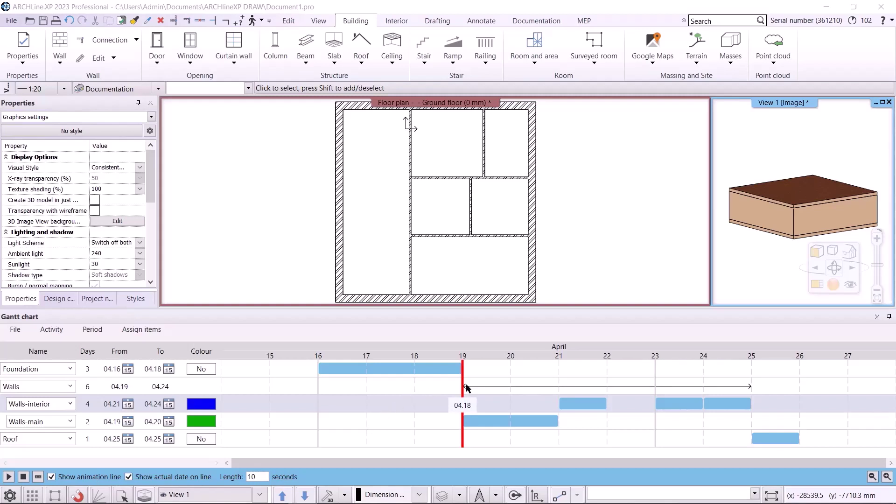
left_click_drag(461, 379, 327, 380)
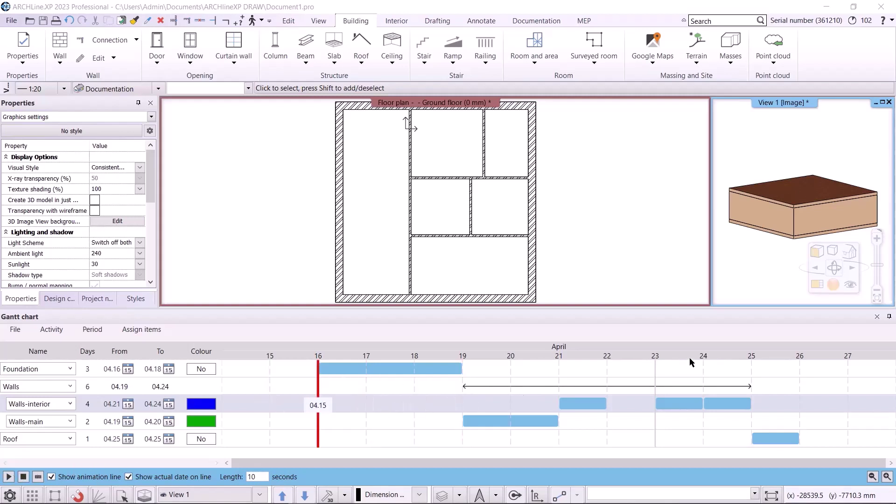
left_click(817, 284)
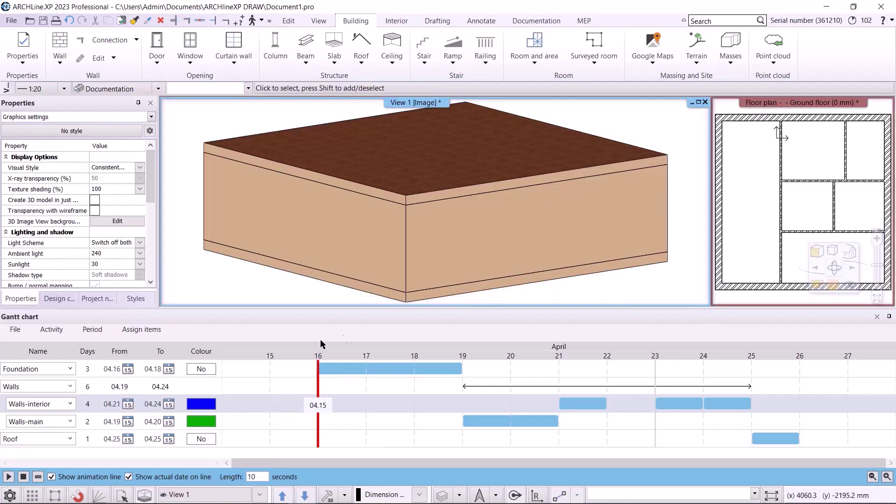
Play the construction animation, then export it as the AVI video Animation1
left_click(10, 477)
left_click(38, 477)
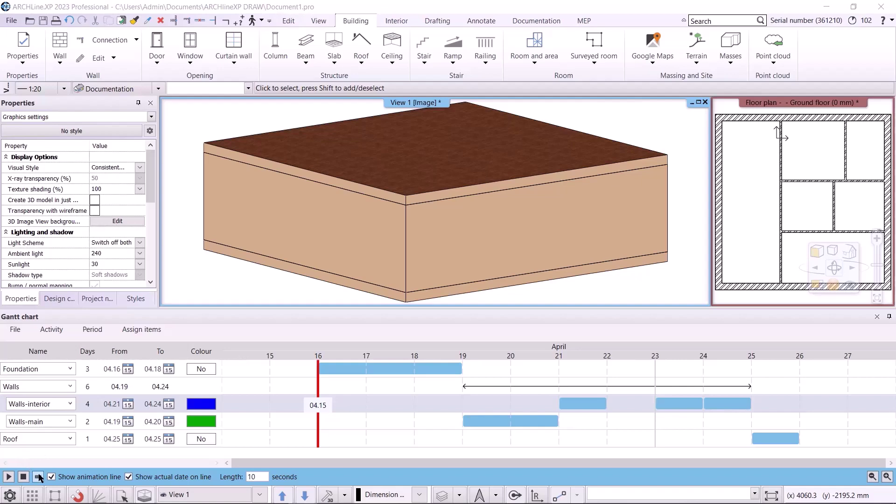
type("Animation1")
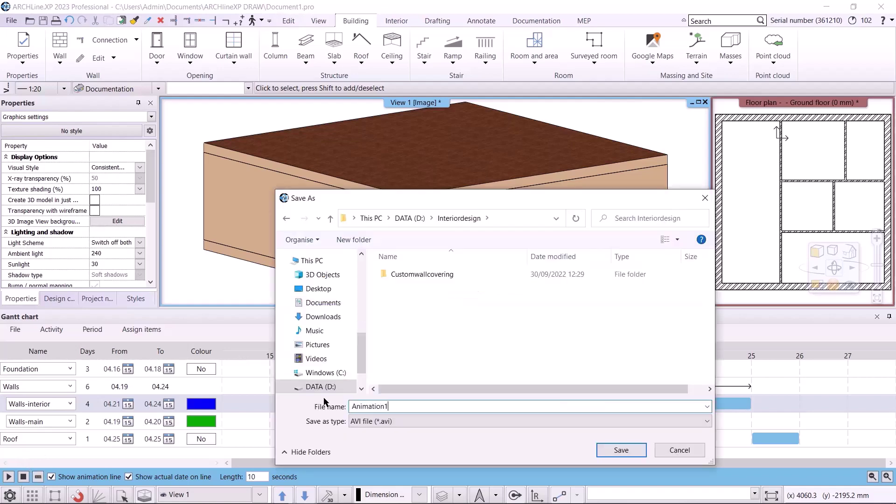
key("Return")
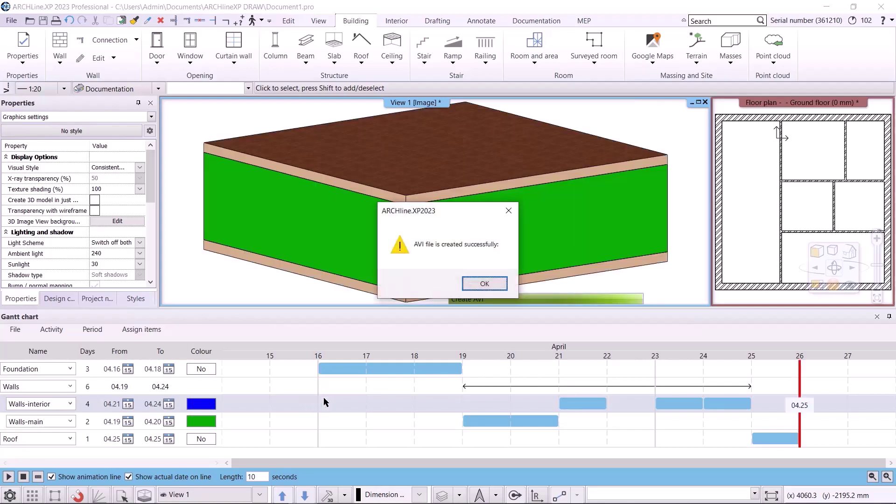
left_click(484, 285)
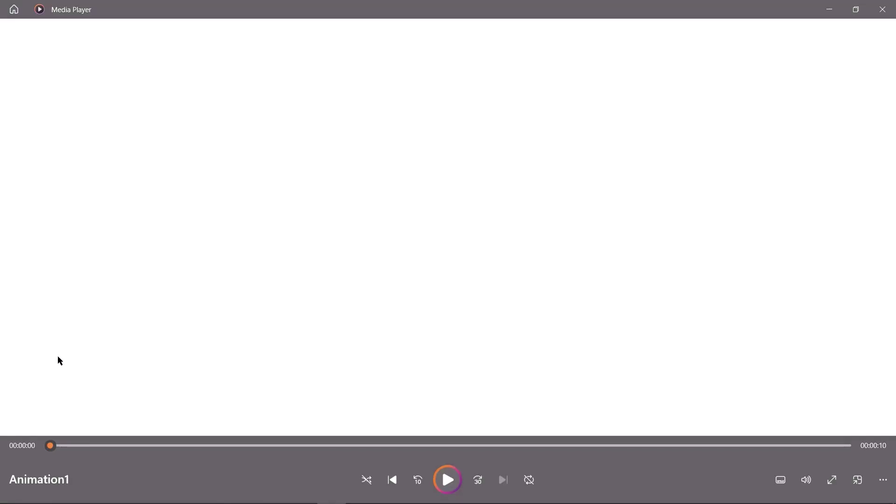
Close Media Player after the Animation1 clip finishes playing
left_click(883, 10)
Export the Gantt chart content to XLS and maximize the resulting Document1.pro spreadsheet
left_click(14, 330)
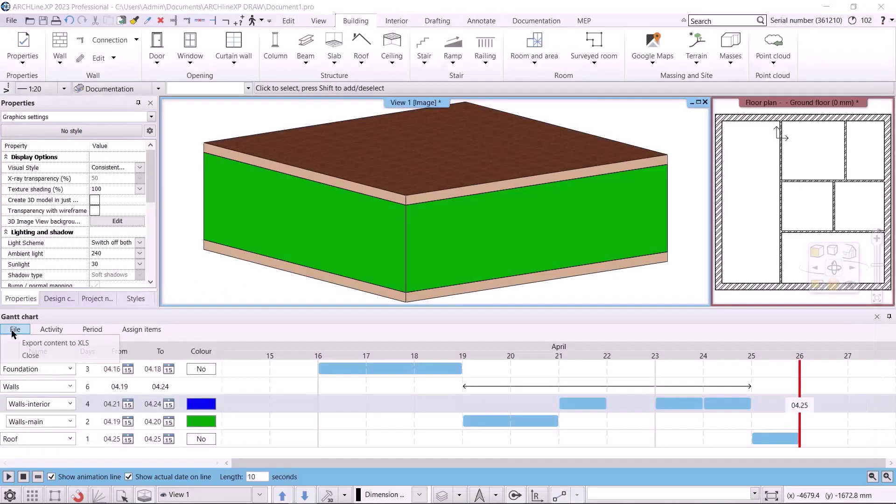
left_click(35, 345)
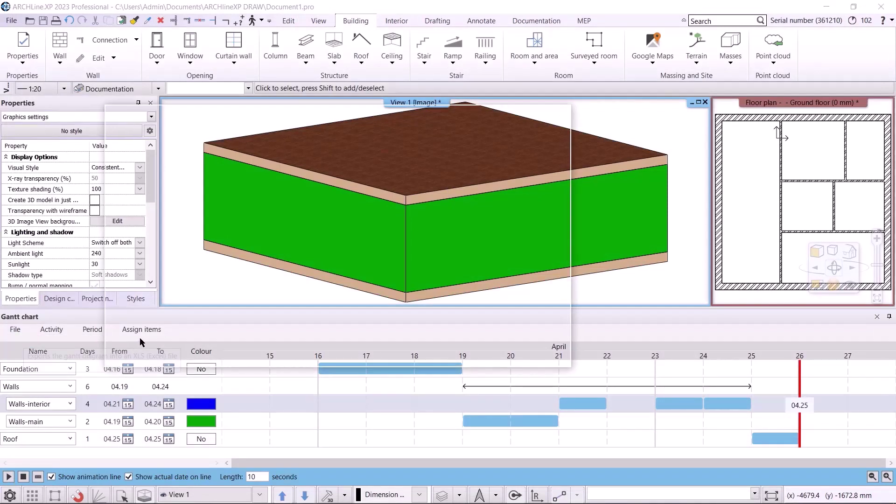
left_click(543, 113)
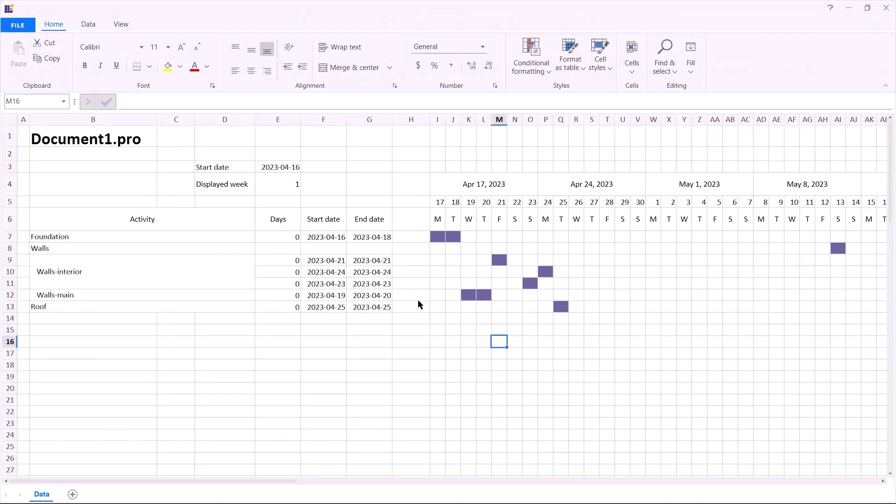
Change Foundation's end date in cell G7 from 18/04/2023 to 19/04/2023, then close the spreadsheet
left_click(377, 238)
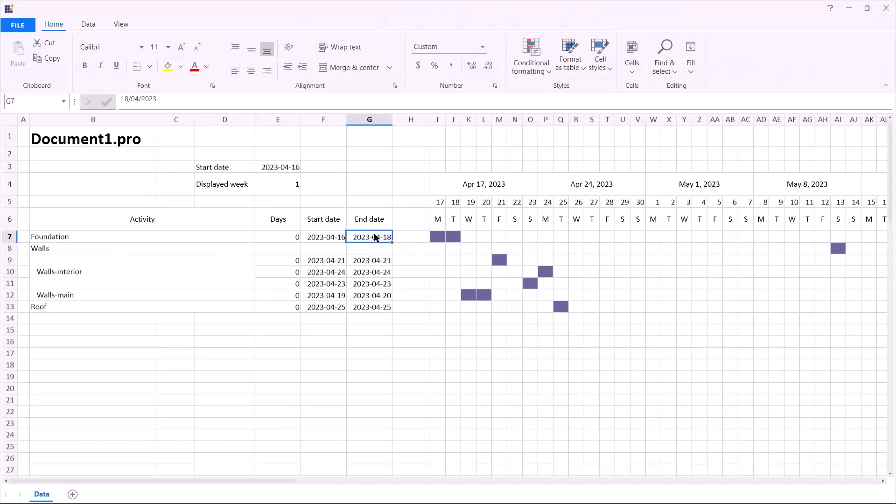
left_click(128, 97)
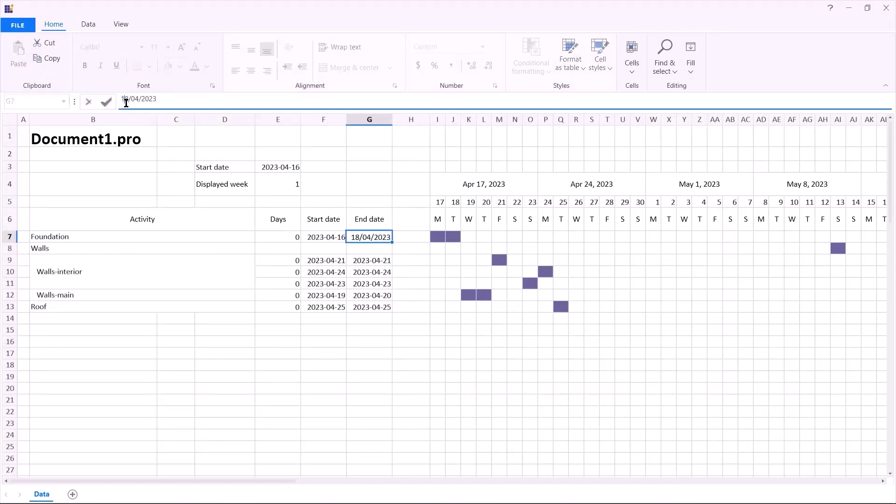
key("BackSpace")
type("9")
key("Return")
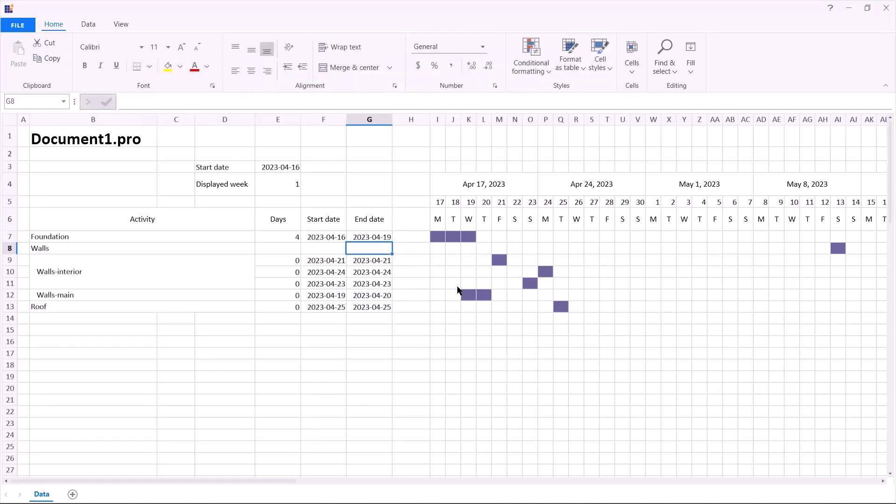
left_click(886, 8)
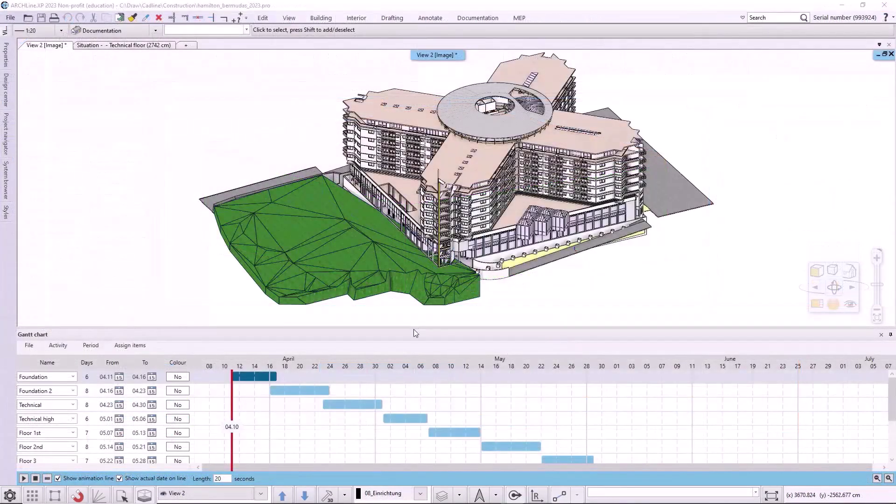
Enlarge the Gantt chart to list all activities and open Add filter for Foundation 2
left_click_drag(414, 329, 405, 200)
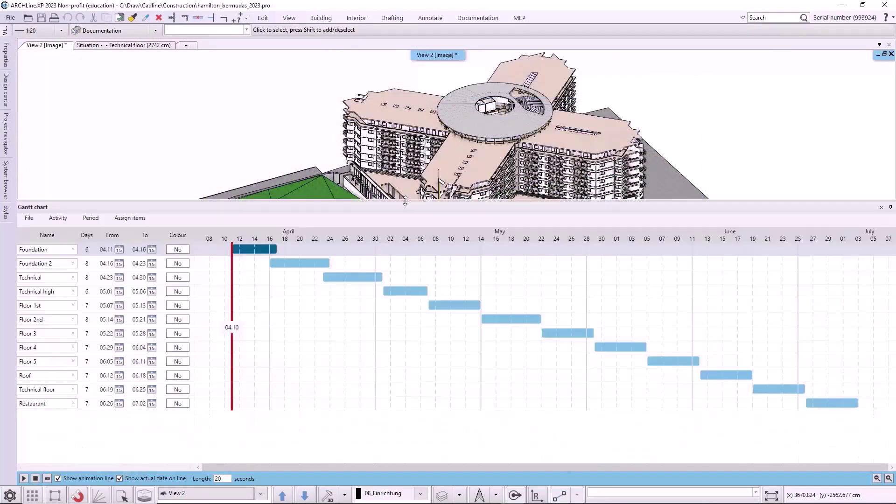
left_click(296, 262)
left_click(130, 218)
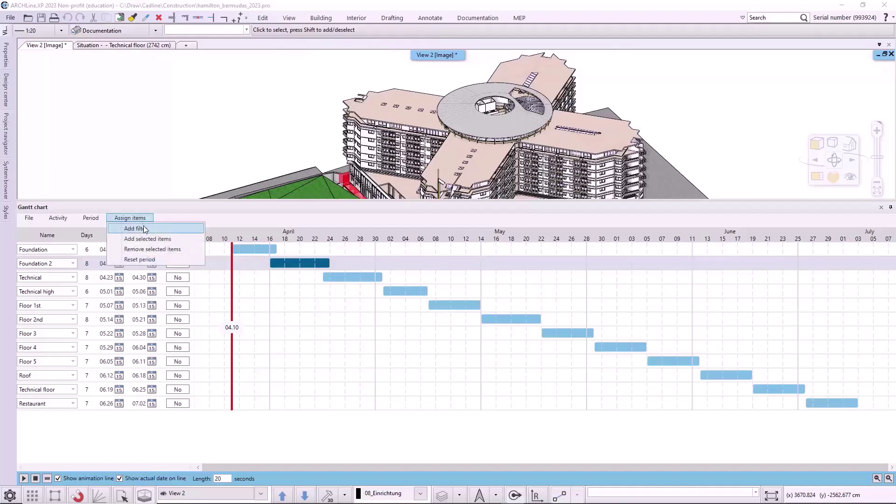
left_click(144, 227)
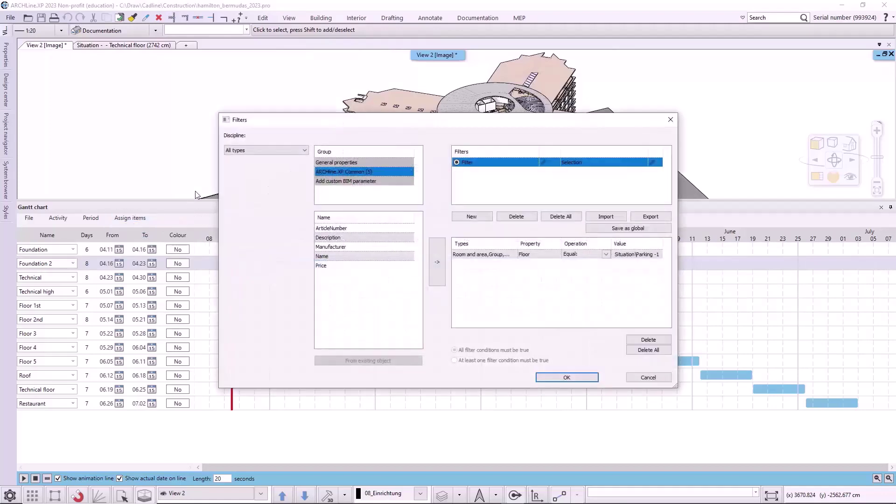
Browse the floor-level Value list, cancel the filter, and open Foundation's end-date calendar
left_click(658, 254)
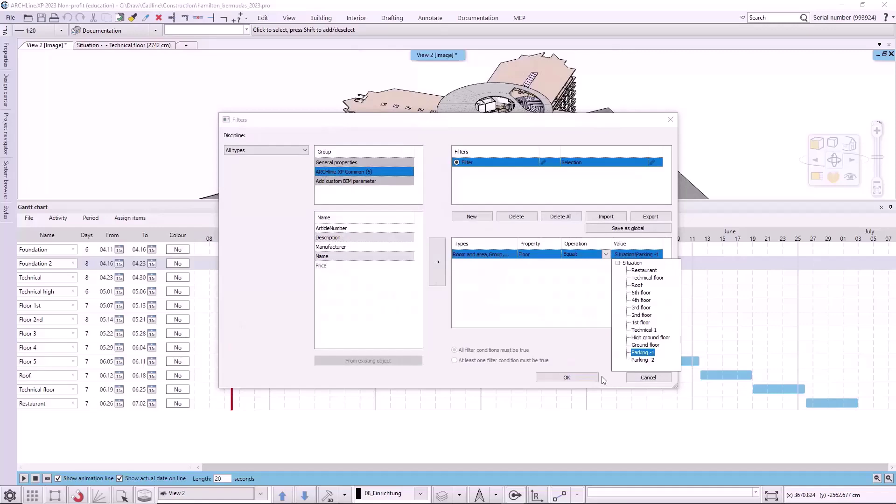
left_click(648, 377)
left_click(648, 378)
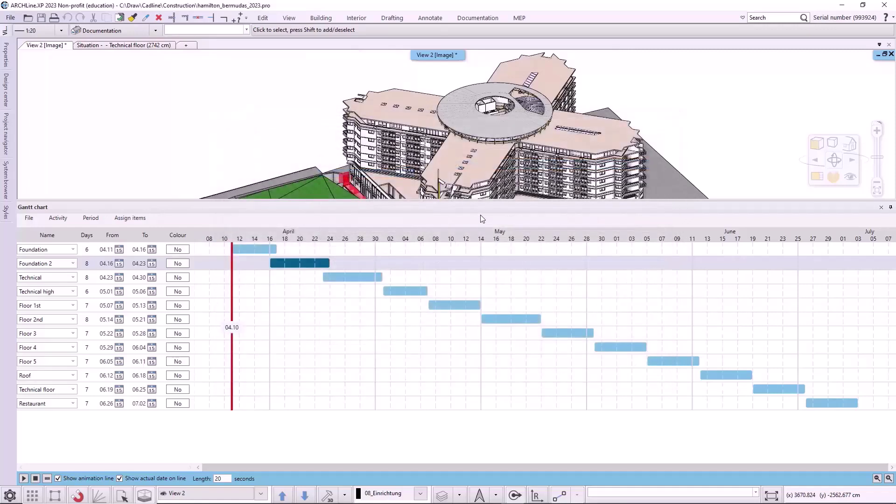
left_click(151, 250)
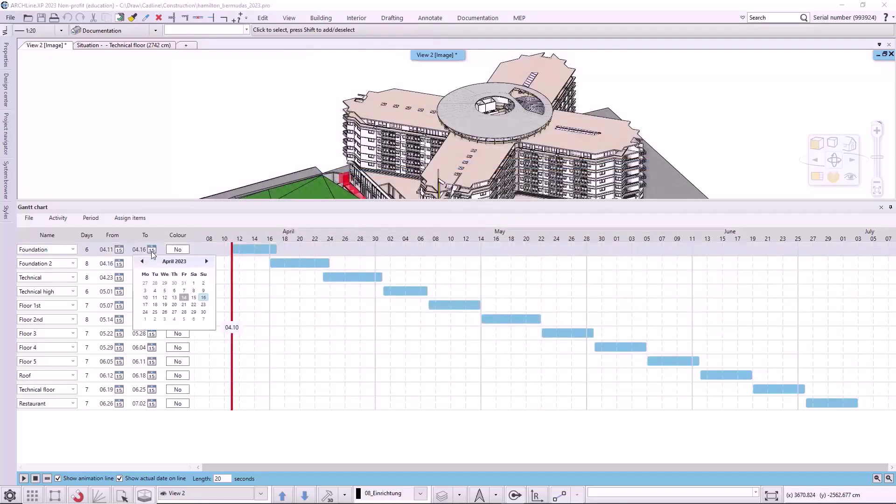
Extend Foundation to end on 04.19, re-dating all later activities, and give the 3D view more room
left_click(164, 305)
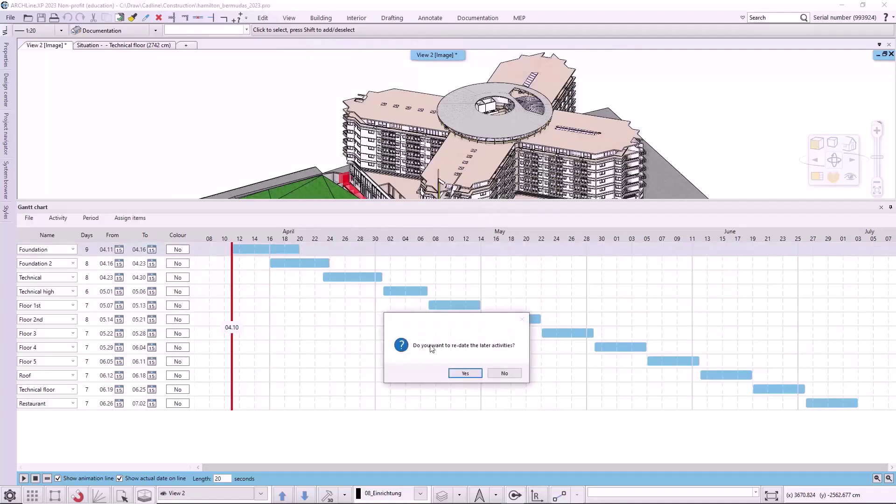
left_click(466, 375)
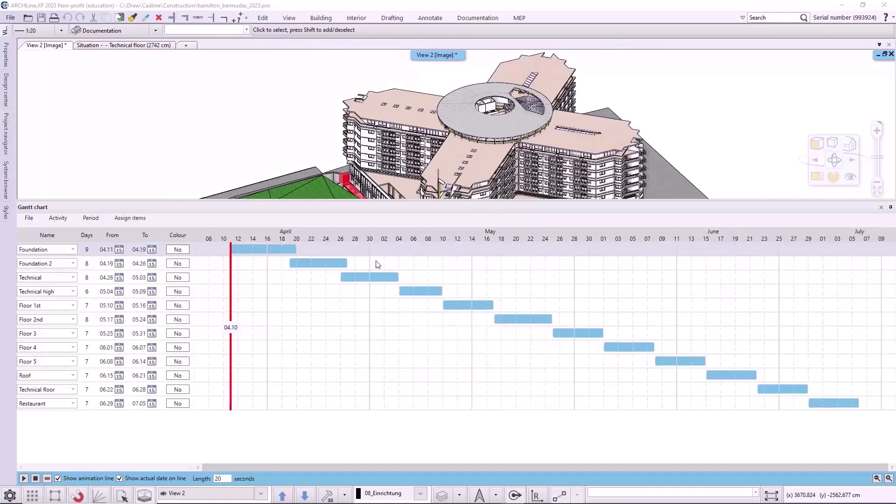
left_click_drag(375, 200, 389, 354)
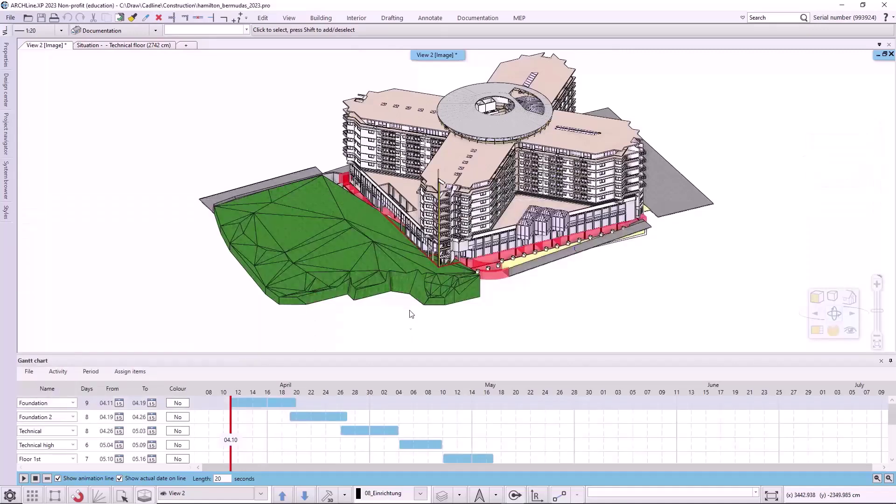
Play the construction animation, then export the Gantt schedule to XLS and review it
left_click(224, 478)
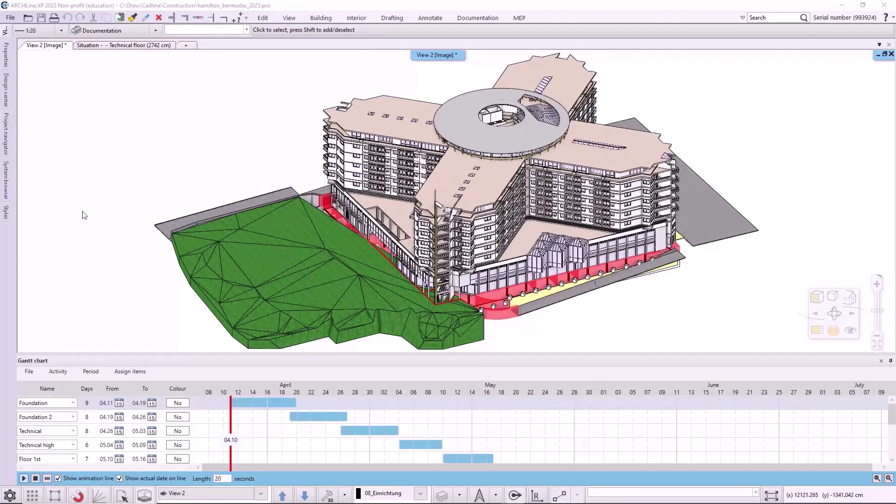
key("space")
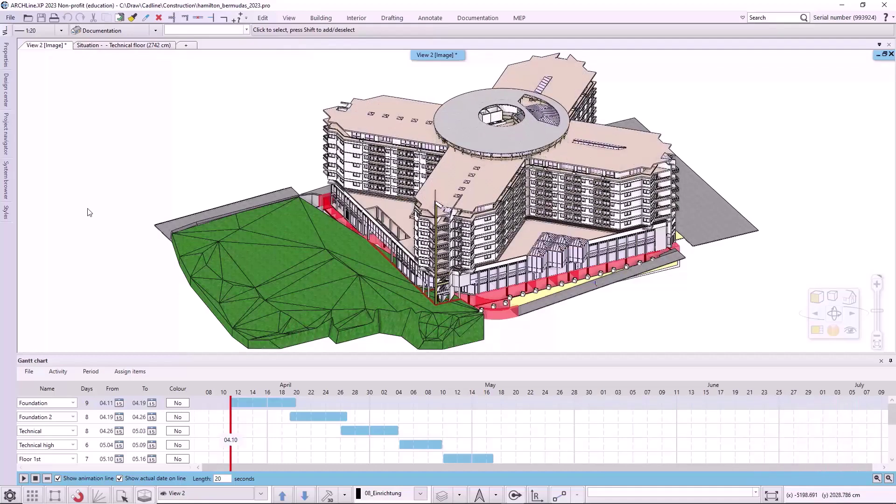
left_click(30, 371)
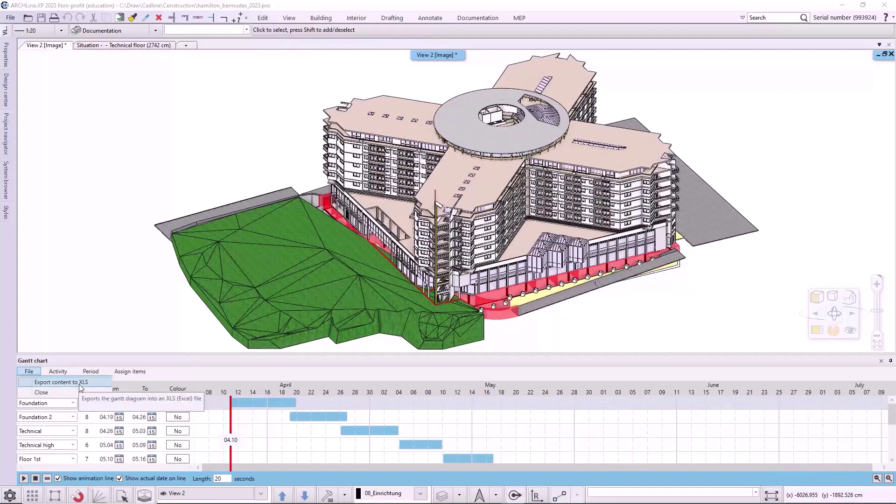
left_click(80, 385)
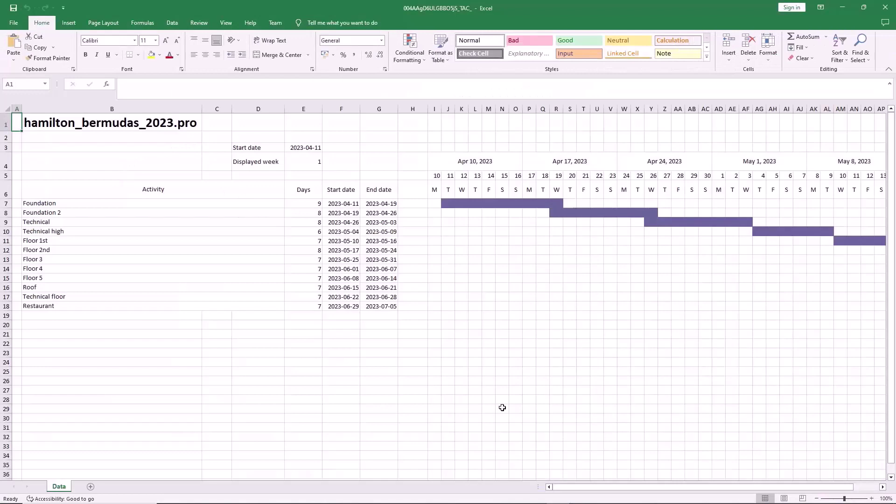
mouse_move(672, 487)
left_mouse_down()
mouse_move(730, 486)
mouse_move(662, 486)
left_mouse_up()
left_click(295, 143)
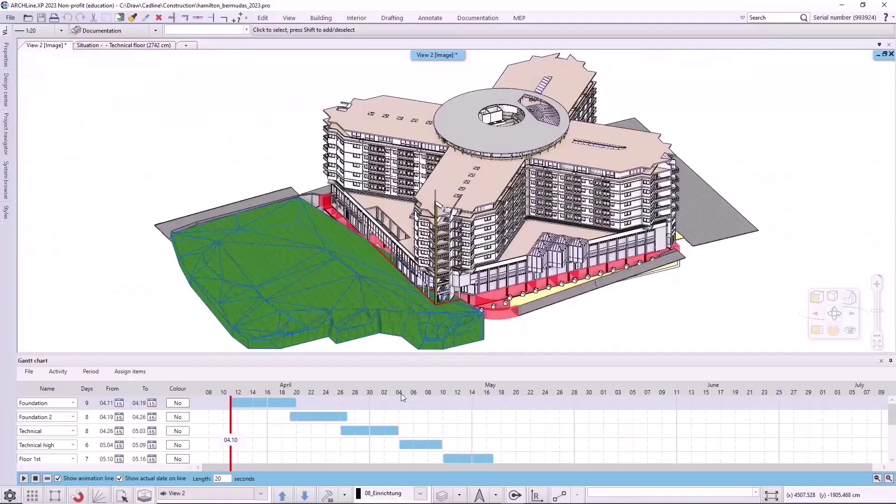
Save the construction animation as the AVI video Hamilton_constr and confirm the export
left_click(47, 479)
left_click(281, 442)
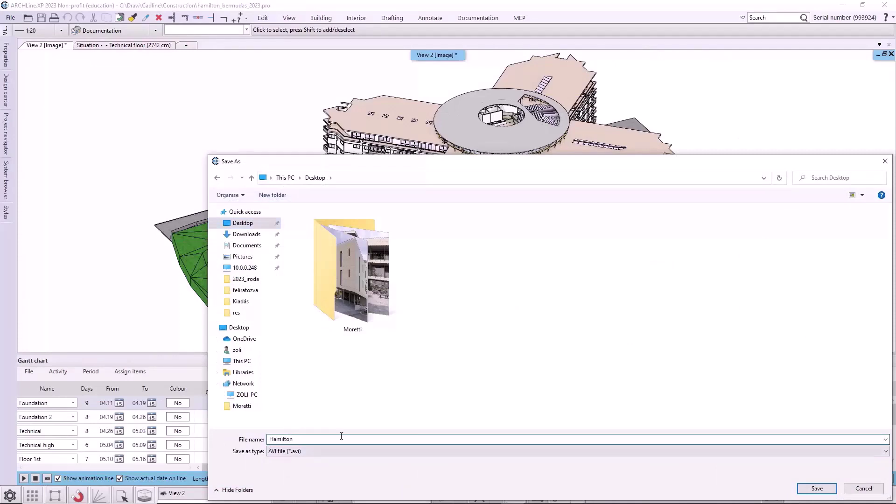
key("Return")
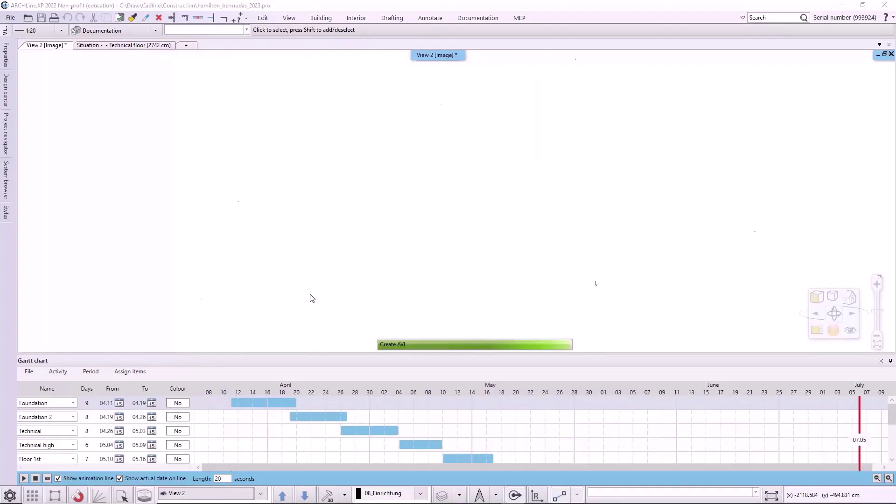
left_click(481, 277)
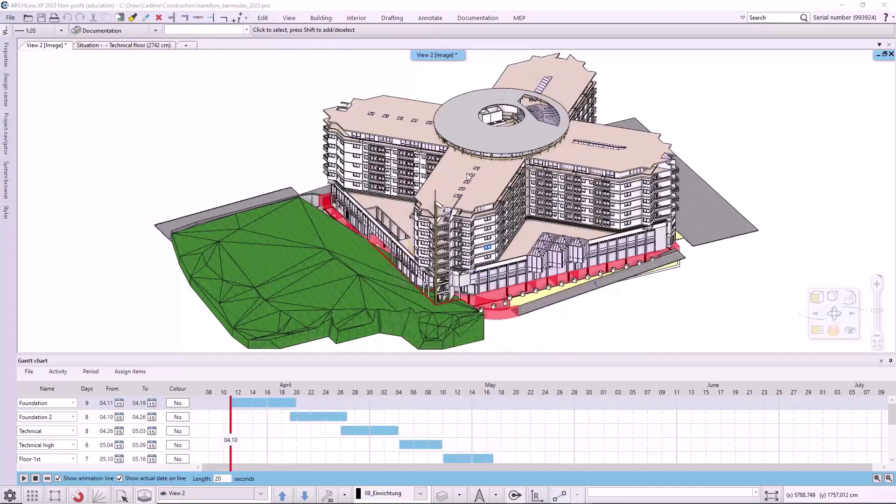